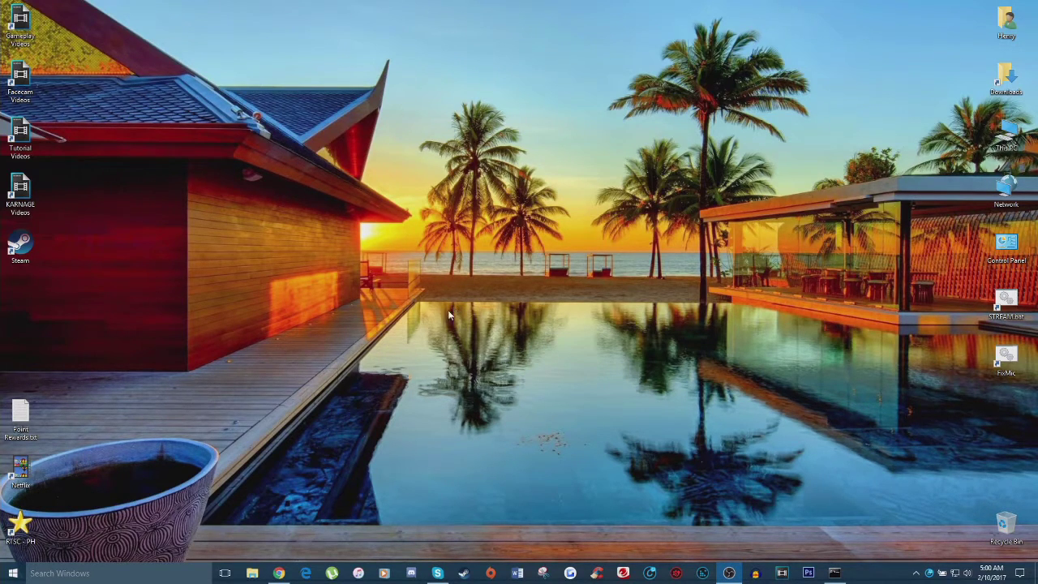
Step: Sign into Streamlabs in Chrome with a YouTube account and open the Alert Box widget
left_click(279, 573)
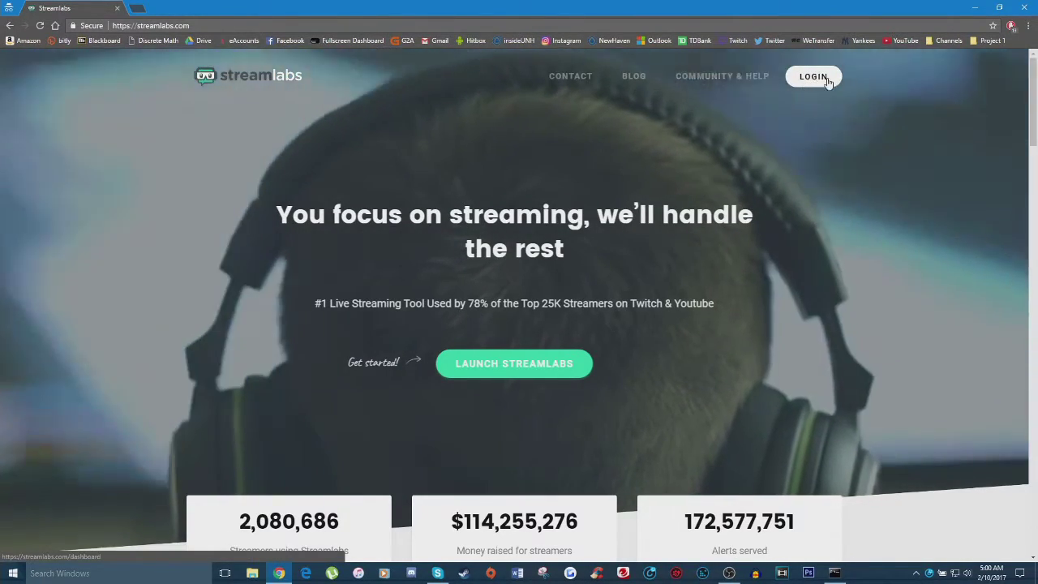
left_click(813, 77)
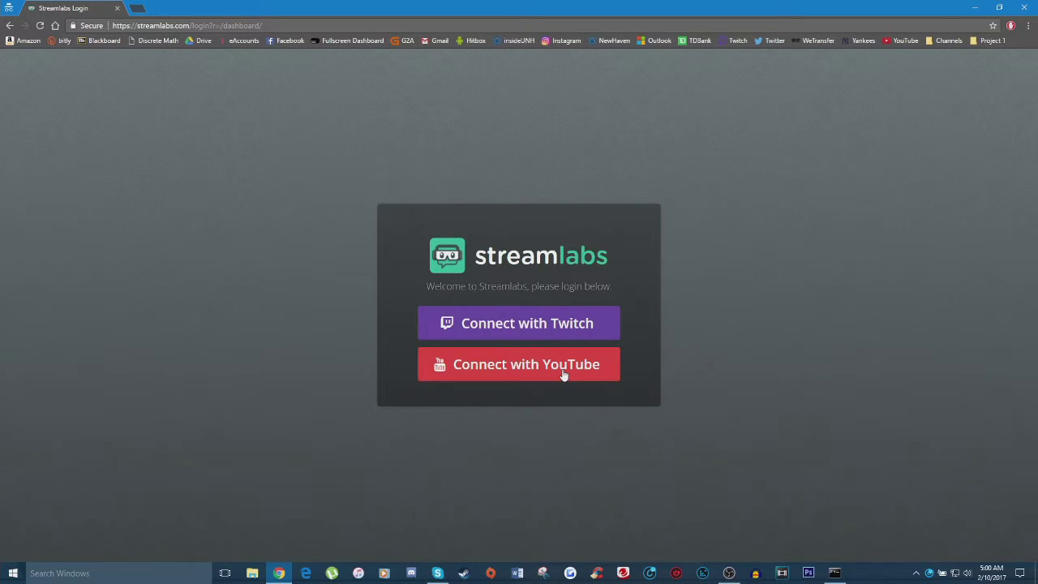
left_click(508, 373)
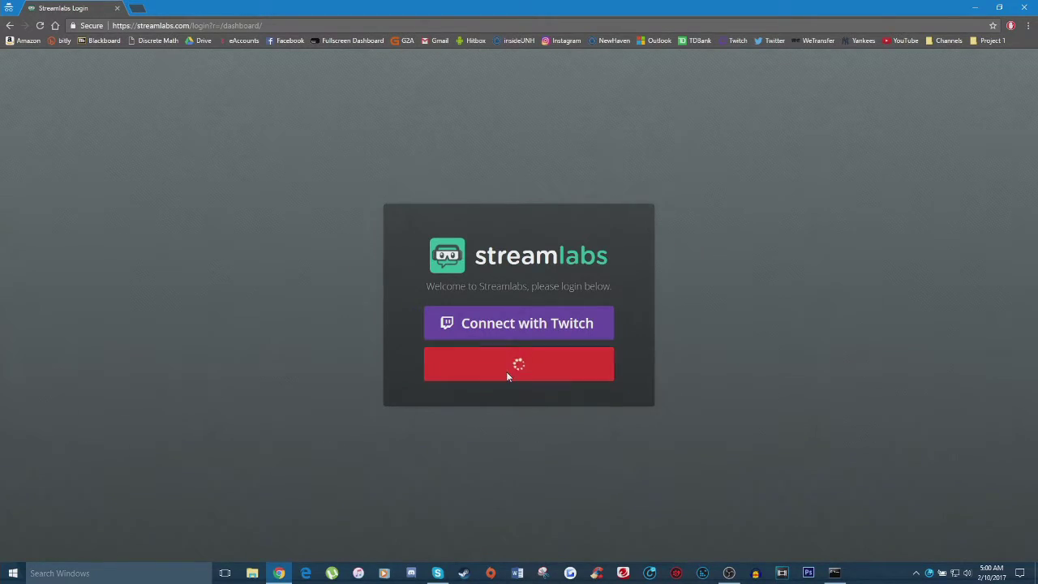
type("pers")
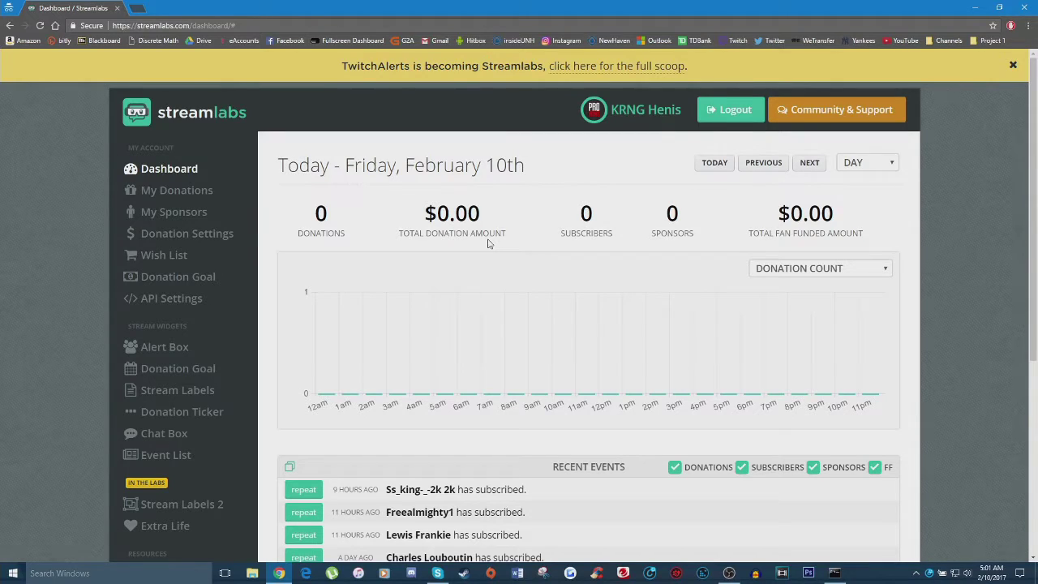
left_click(156, 348)
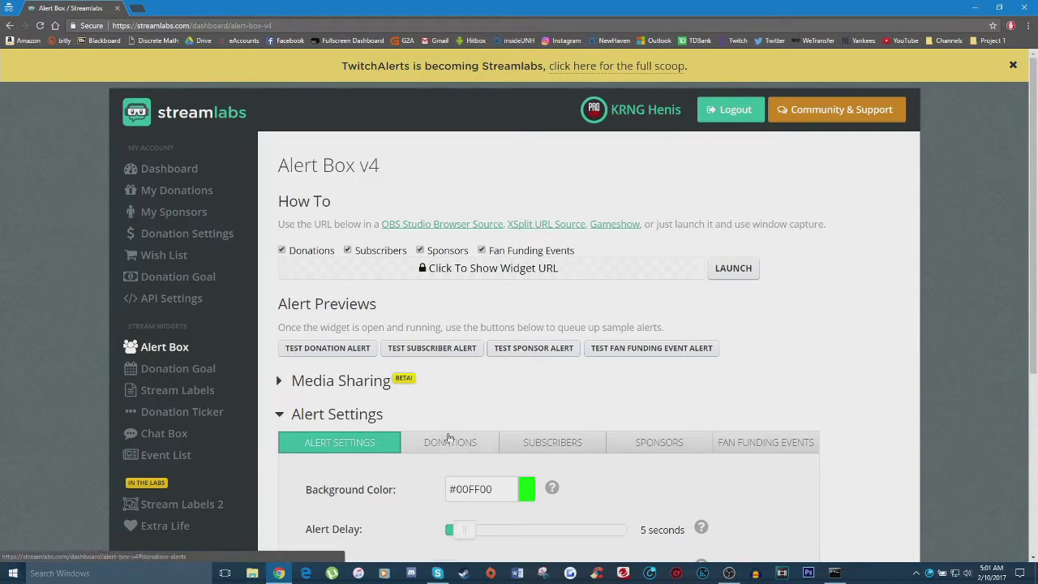
Step: Open Donation Settings and cancel the PayPal email dialog without connecting PayPal
left_click(224, 235)
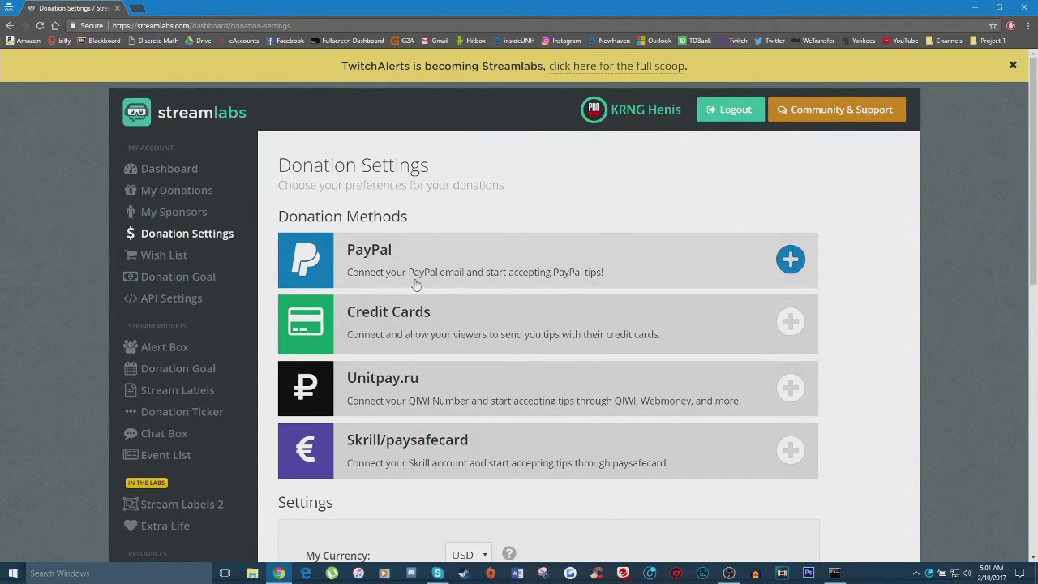
left_click(695, 267)
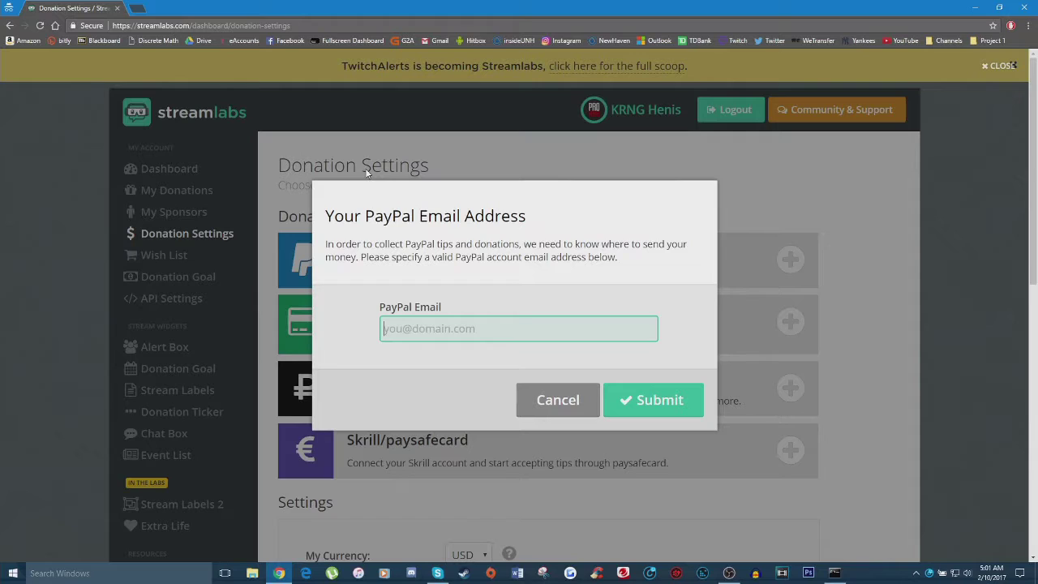
left_click(575, 416)
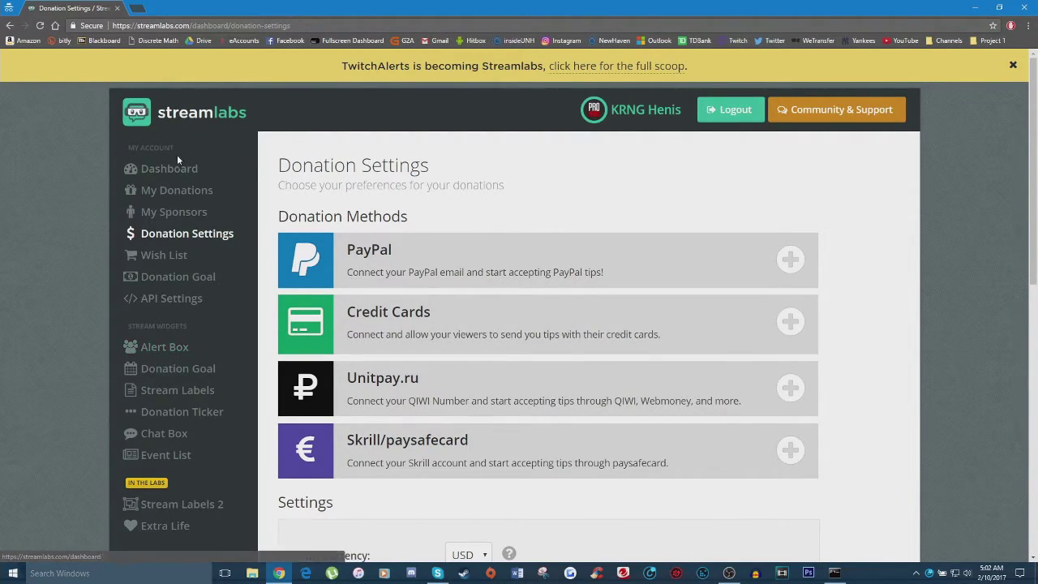
Step: Set donation alerts to Enabled on the Alert Box Donations tab
left_click(162, 347)
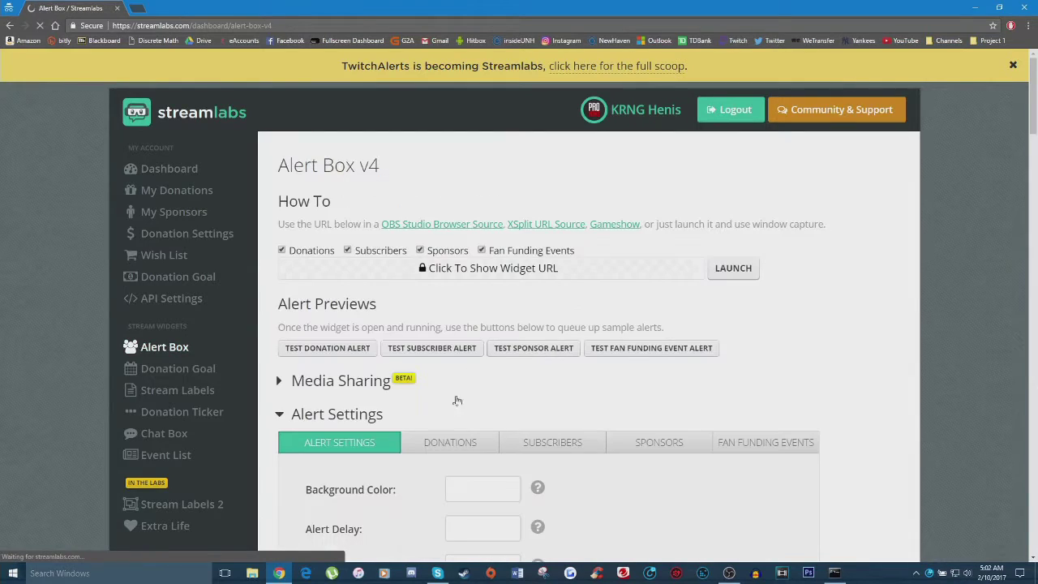
scroll(460, 366, "down", 2)
left_click(451, 341)
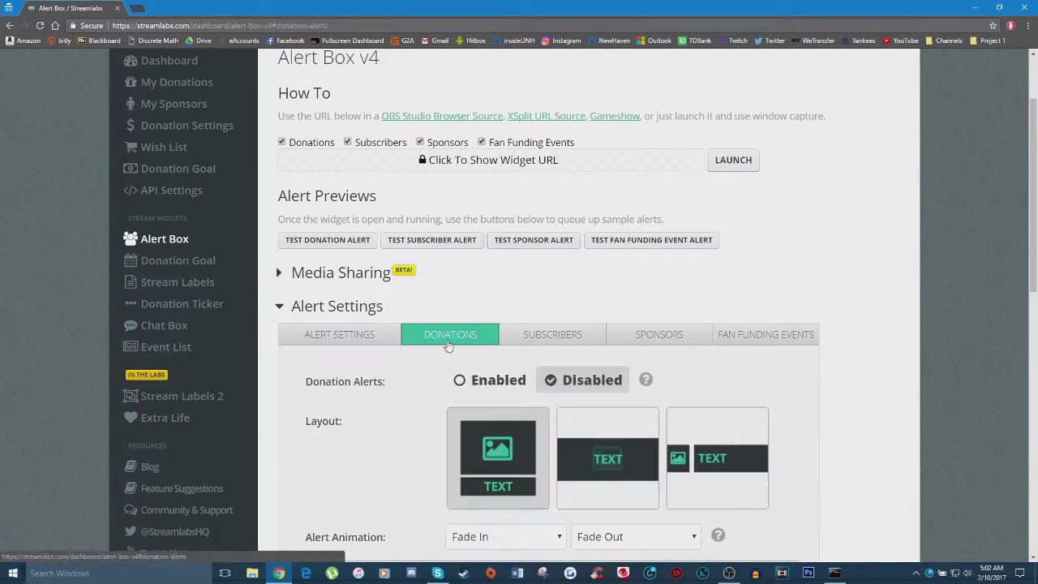
scroll(459, 341, "down", 2)
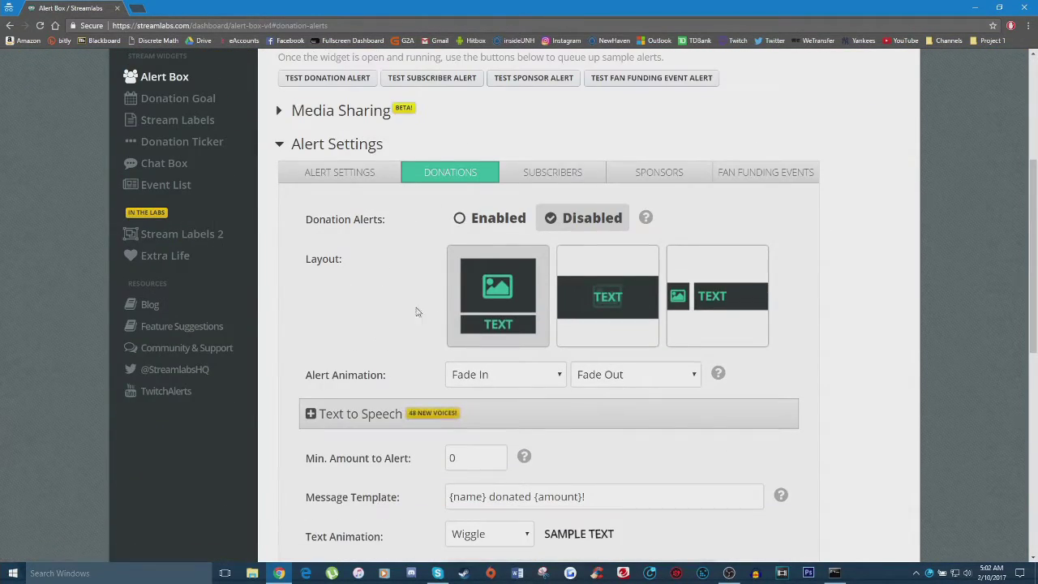
left_click(473, 226)
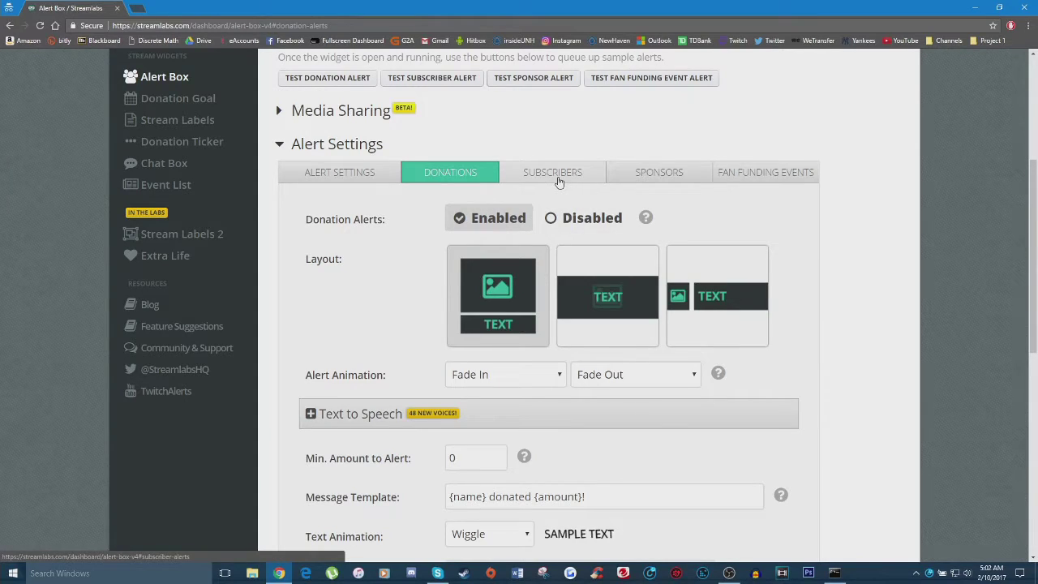
Step: Look through the Subscriber, Sponsor and Fan Funding alert tabs, then save from Donations
left_click(558, 180)
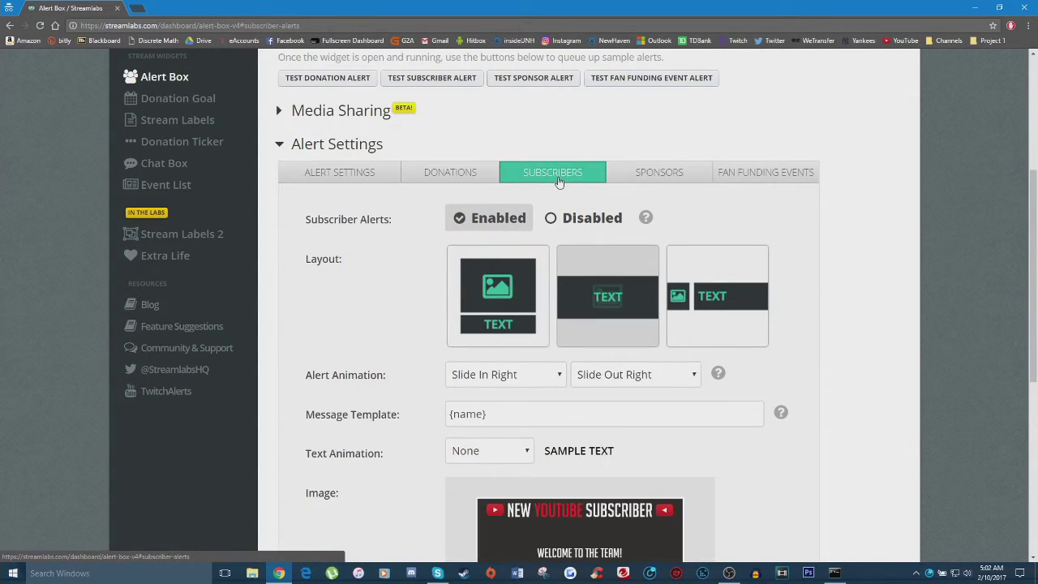
left_click(655, 177)
left_click(752, 173)
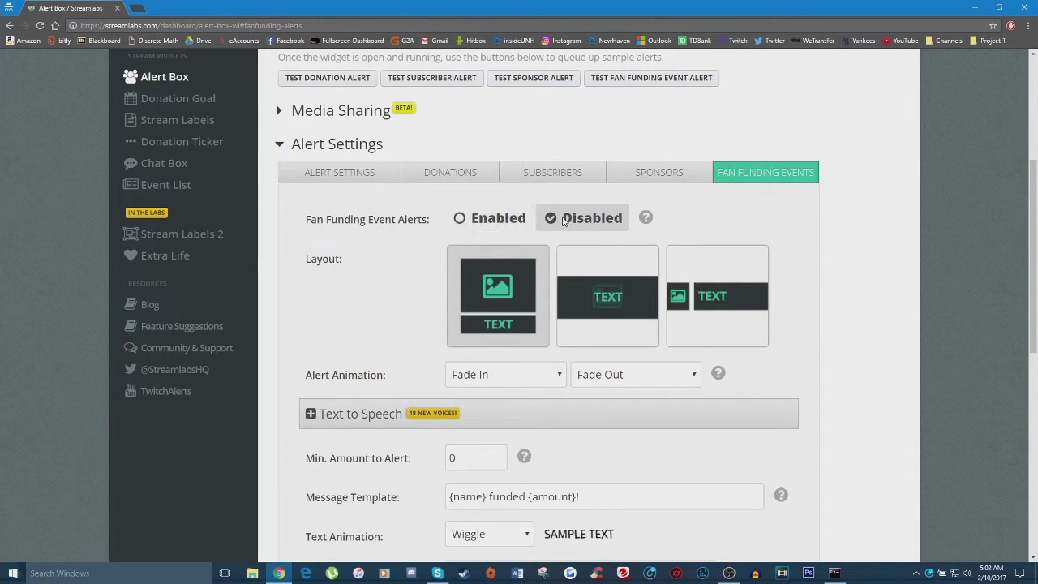
left_click(471, 176)
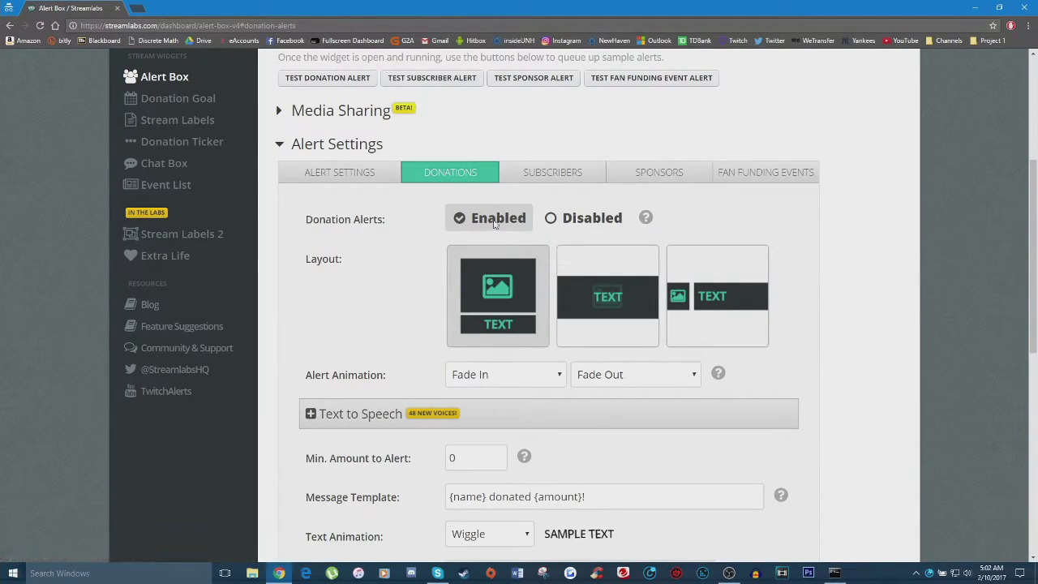
scroll(558, 329, "down", 10)
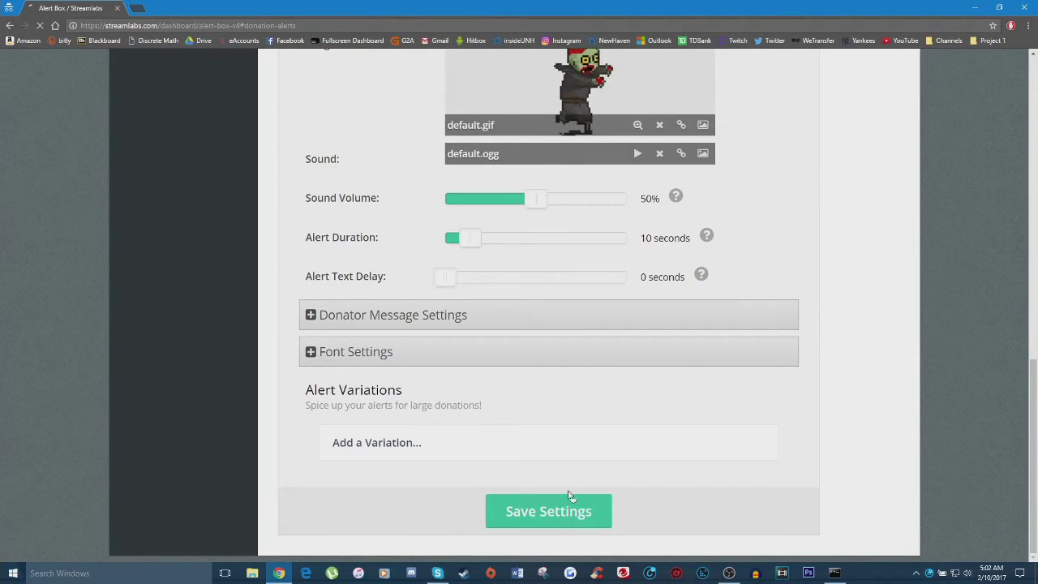
left_click(540, 511)
scroll(512, 328, "down", 3)
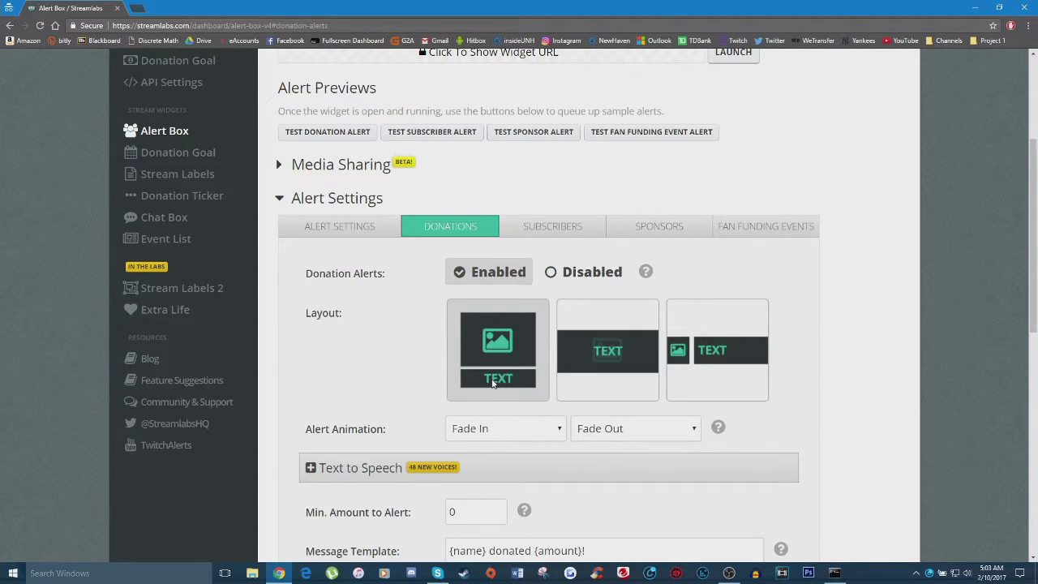
Step: Set the donation alert entrance animation to Bounce In Left
scroll(394, 325, "down", 2)
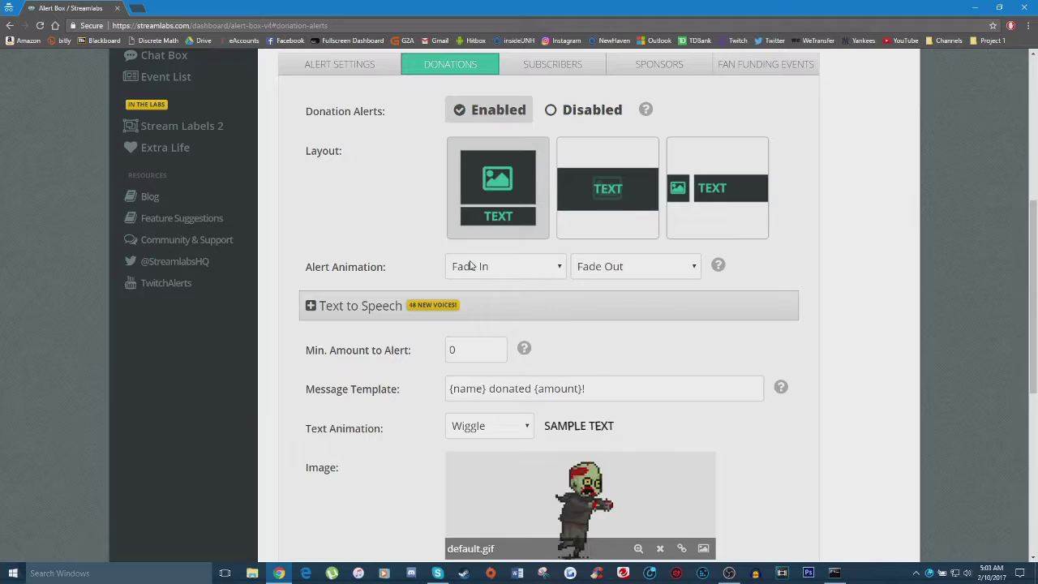
left_click(471, 265)
scroll(519, 351, "down", 2)
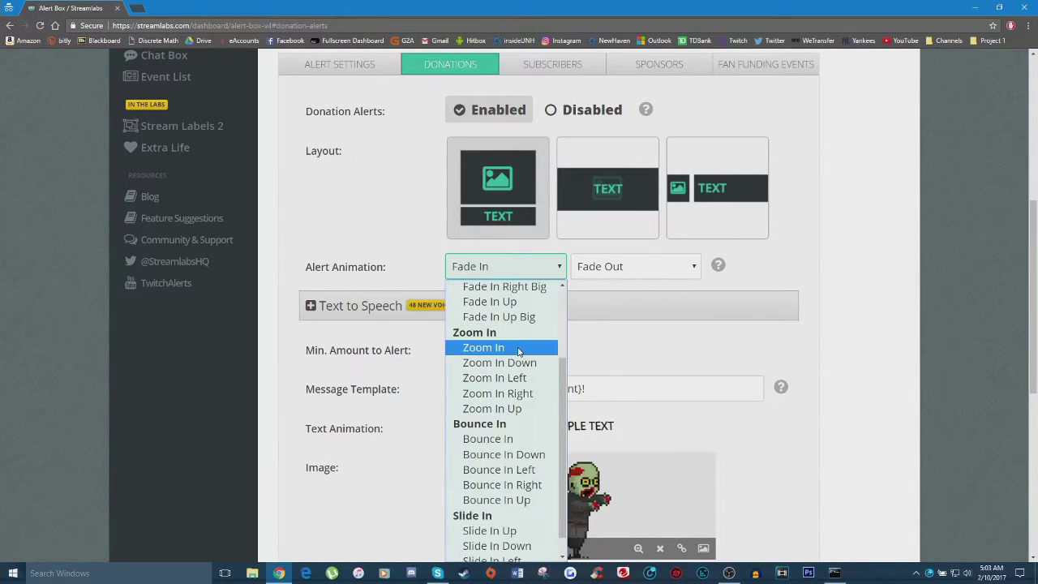
scroll(597, 324, "down", 1)
left_click(500, 214)
scroll(494, 373, "down", 2)
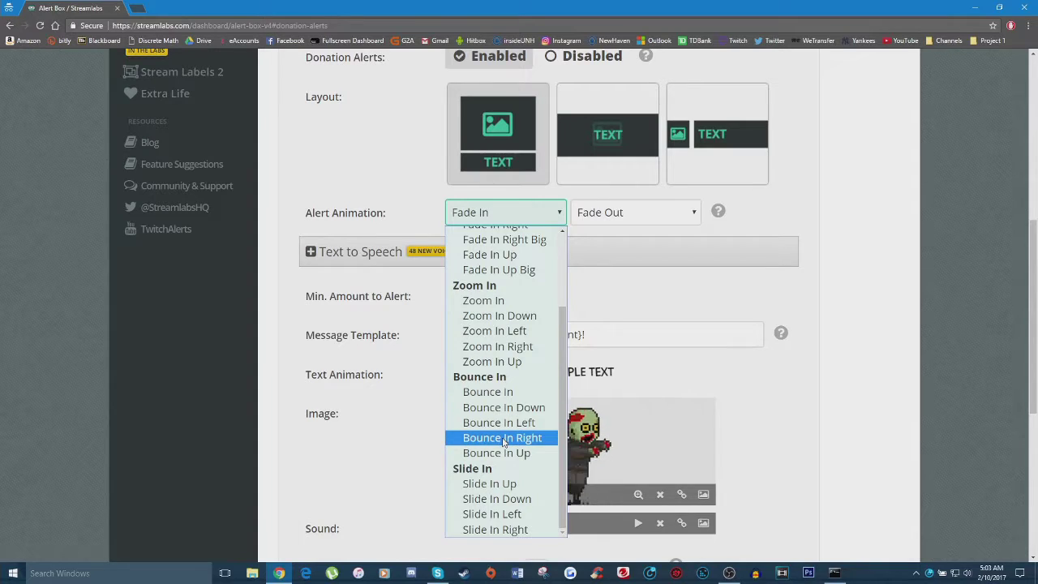
scroll(499, 397, "up", 2)
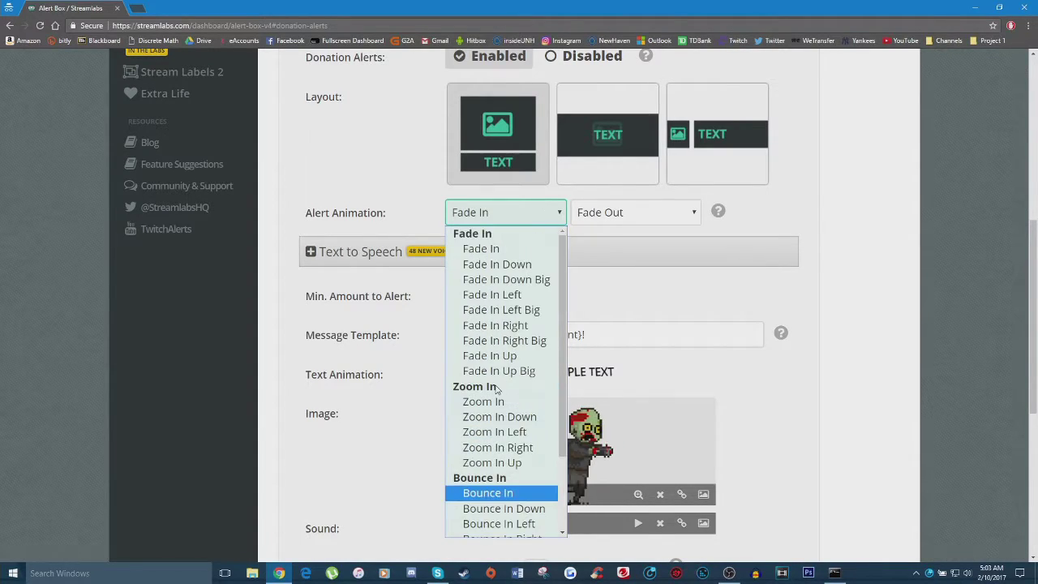
scroll(511, 438, "down", 2)
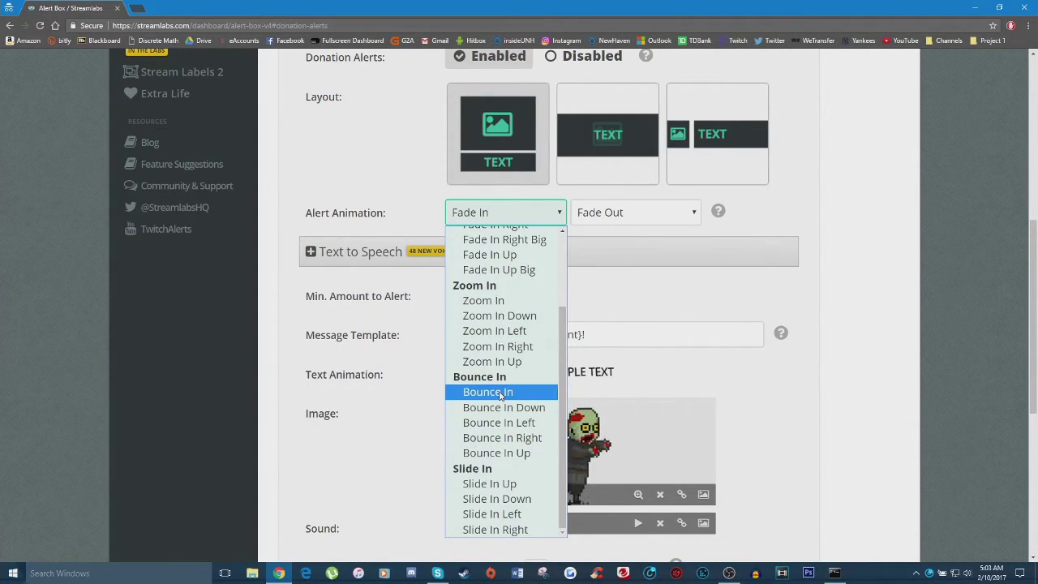
left_click(497, 426)
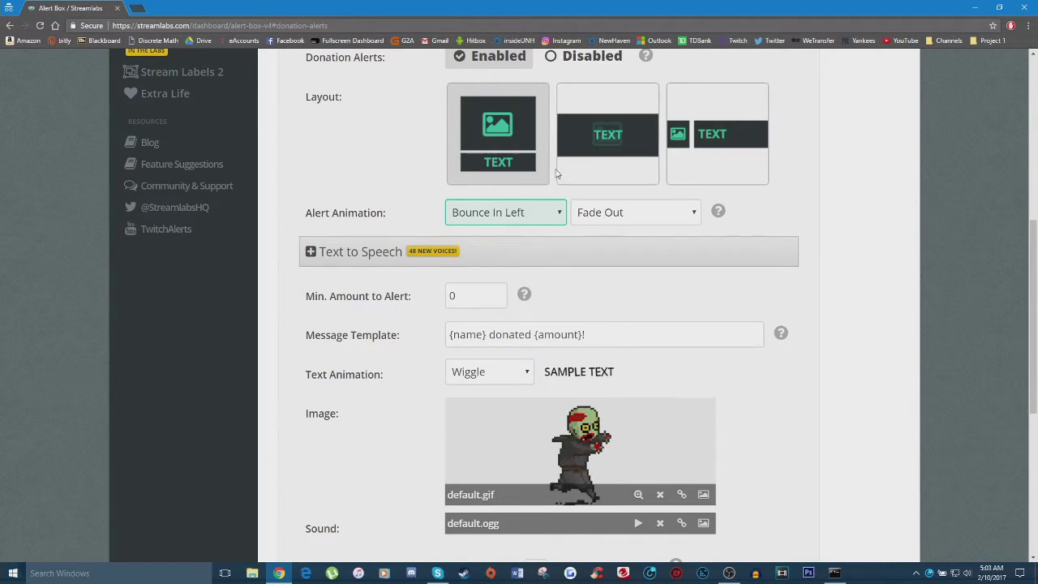
Step: Set the exit animation to Bounce Out Right and save the settings
left_click(601, 219)
scroll(628, 409, "down", 2)
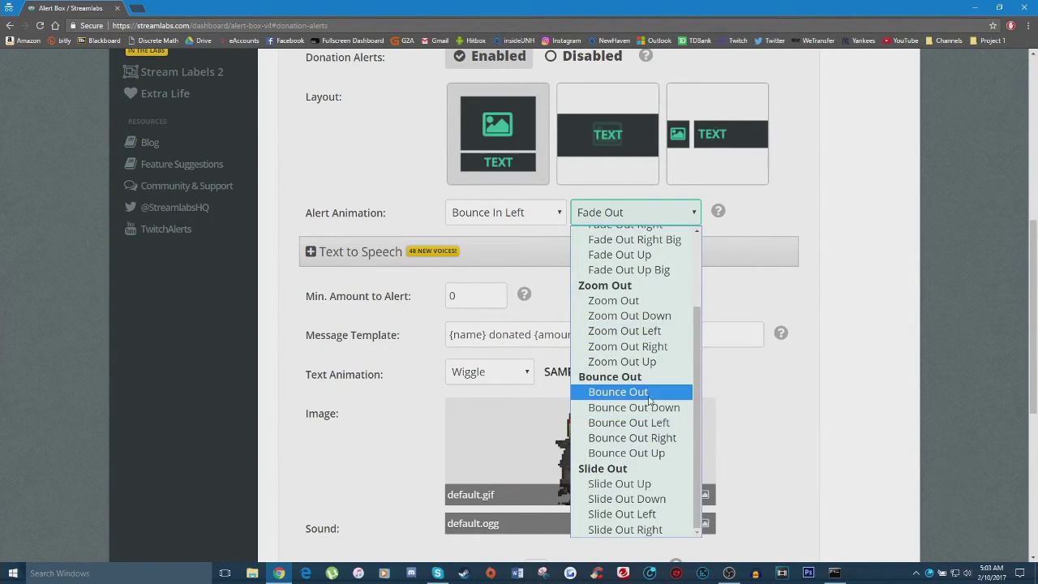
left_click(653, 437)
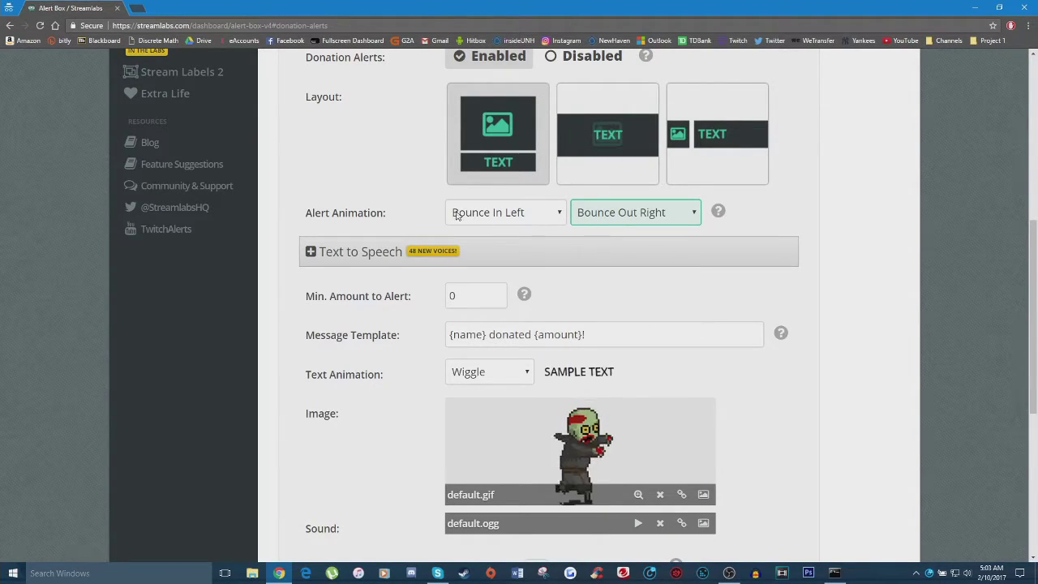
scroll(618, 378, "down", 5)
left_click(556, 510)
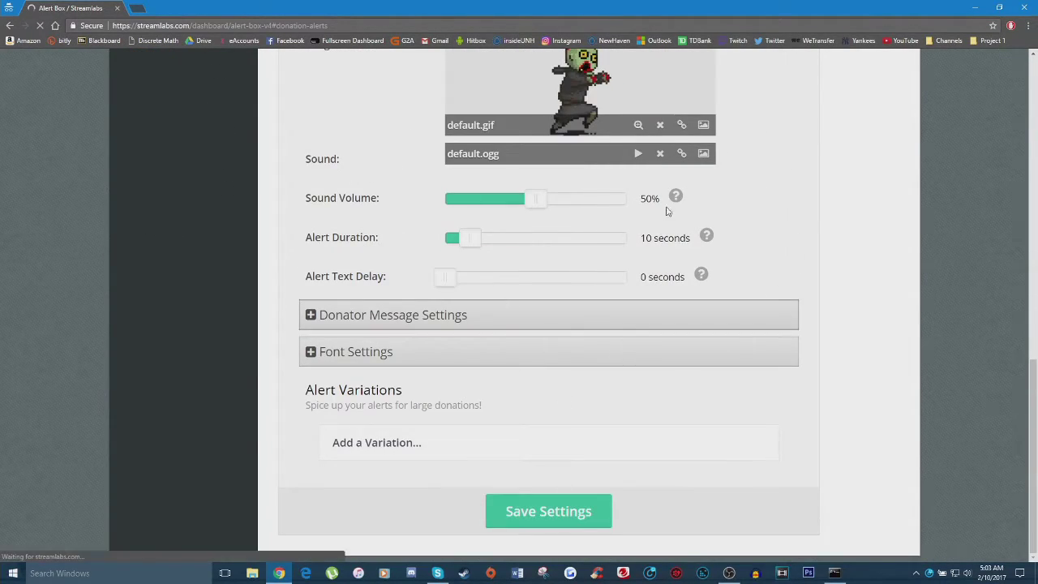
scroll(566, 344, "down", 4)
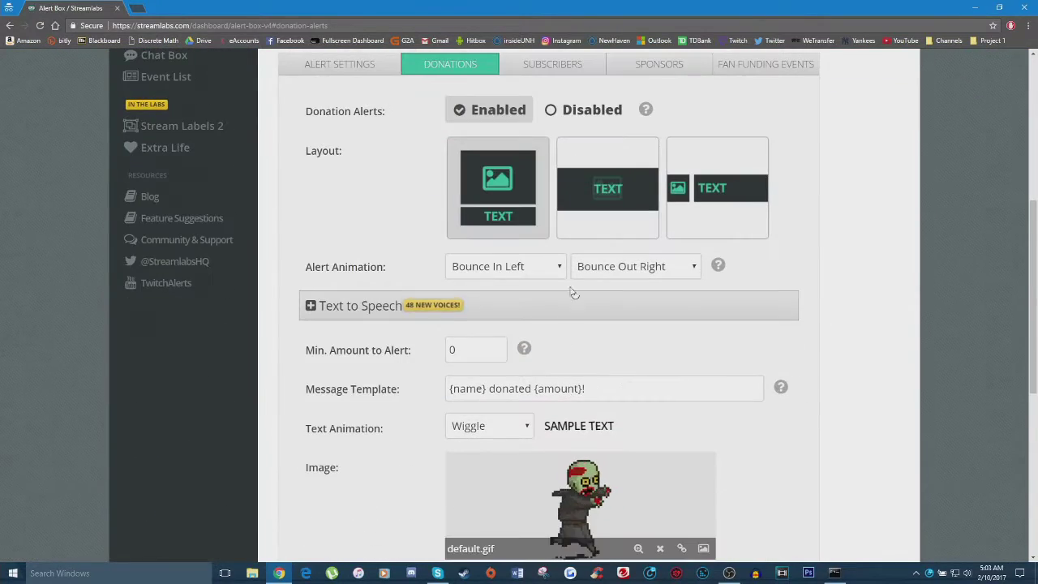
left_click(399, 298)
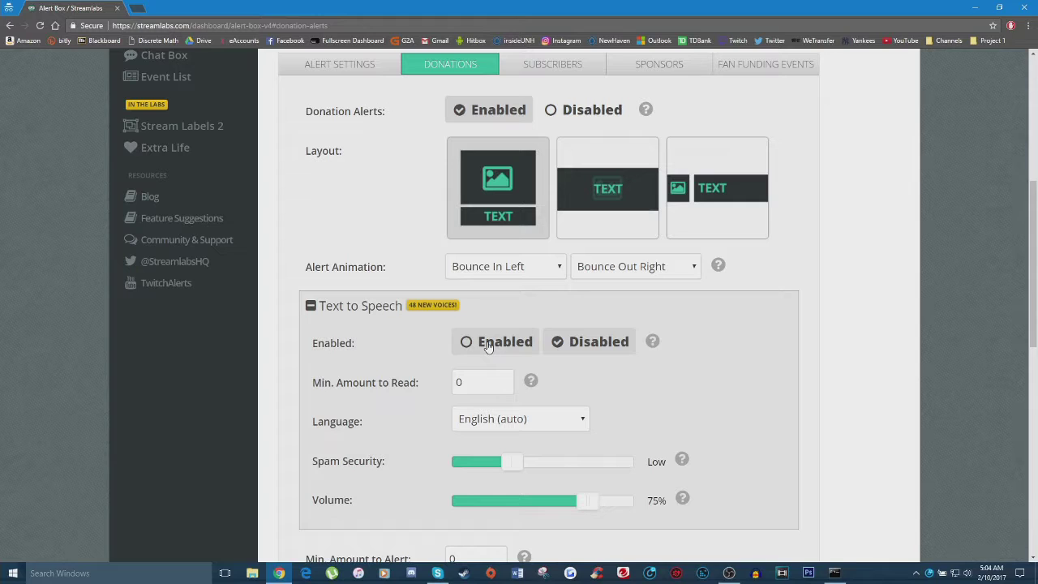
left_click(444, 305)
scroll(382, 244, "down", 2)
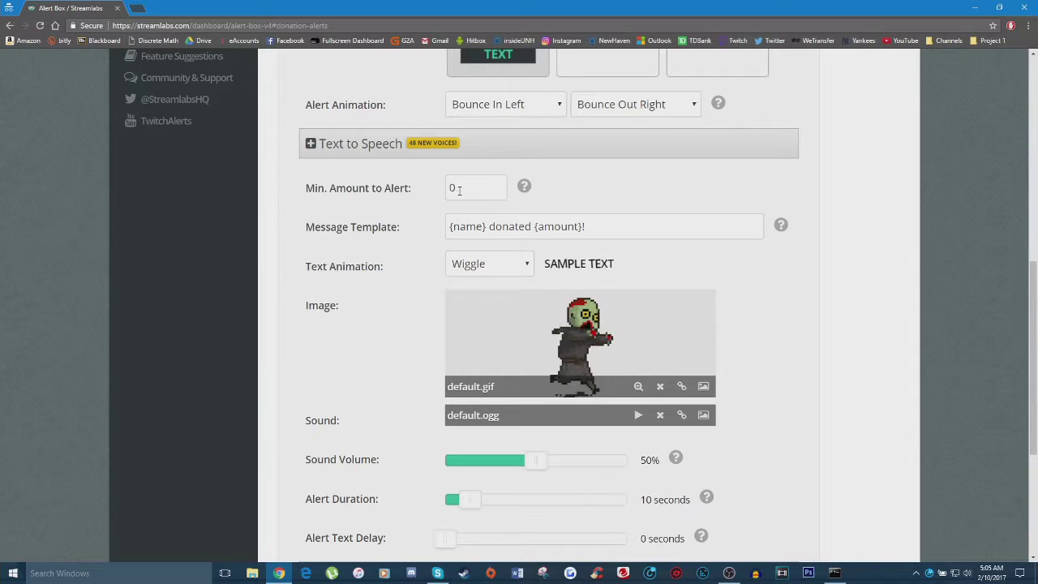
Step: Switch the donation alert text animation from Wiggle to Rubber Band
mouse_move(523, 188)
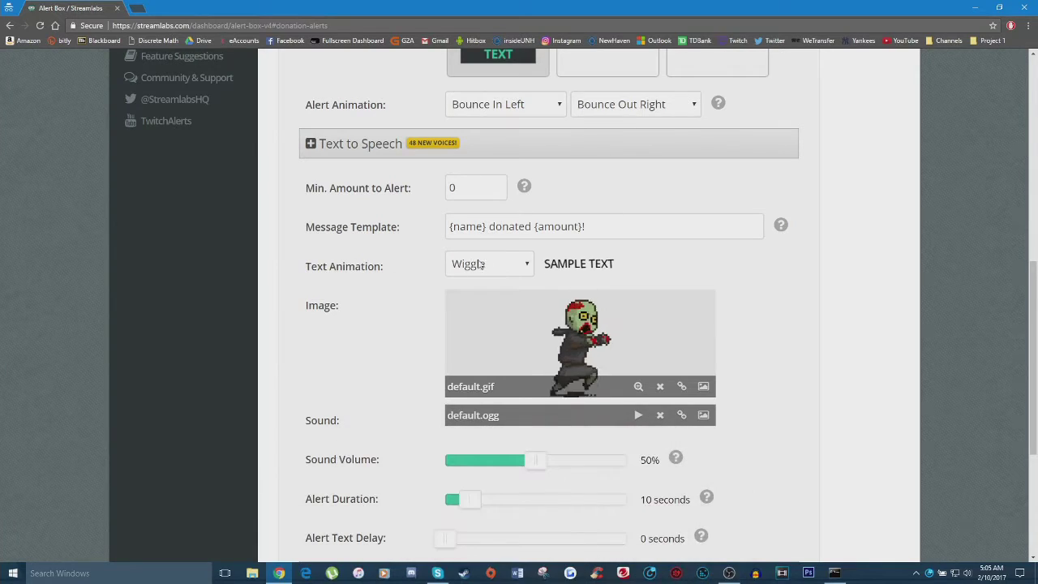
left_click(496, 265)
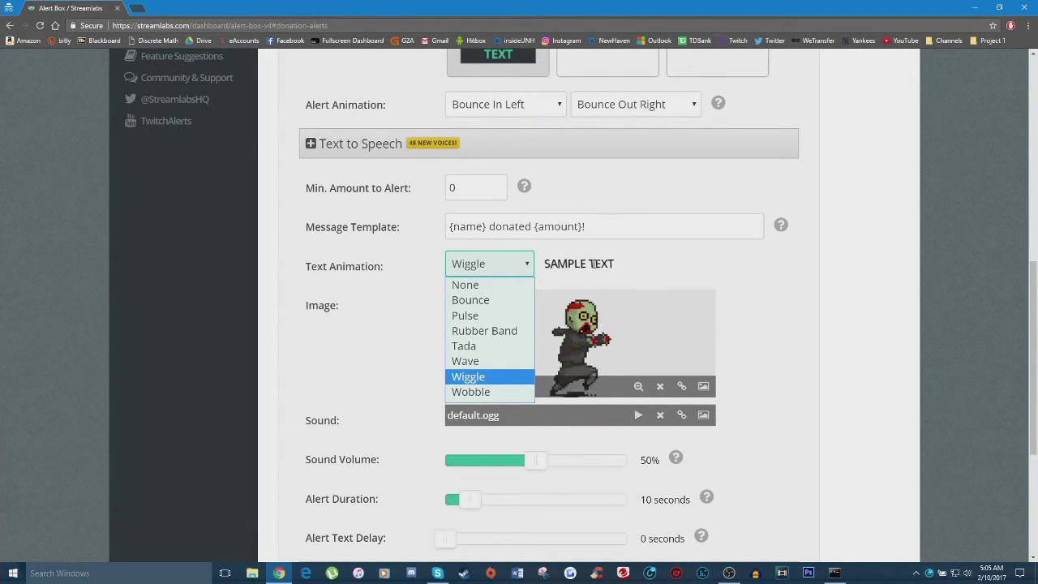
key("Escape")
key("r")
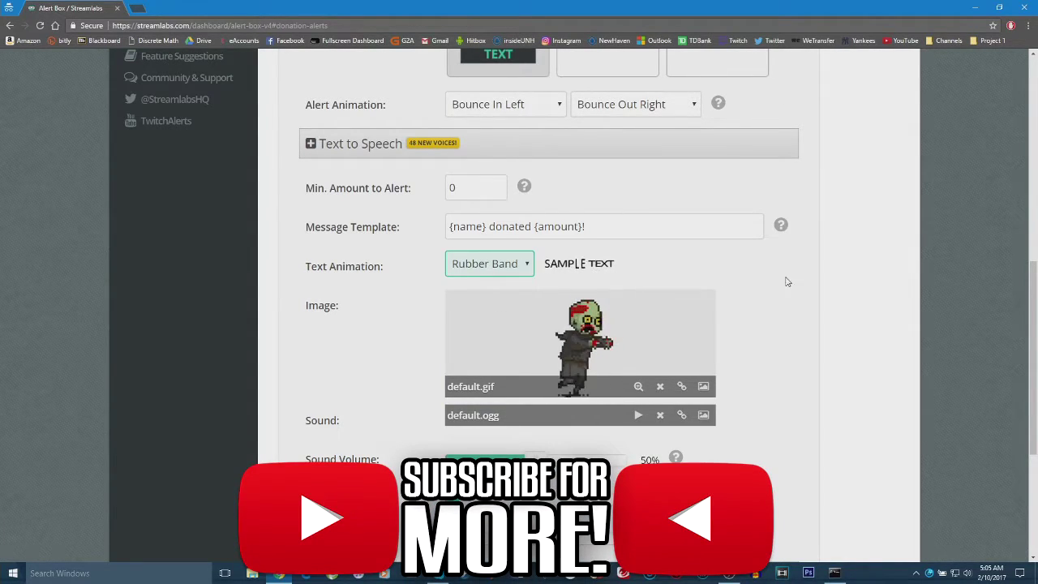
scroll(777, 284, "down", 1)
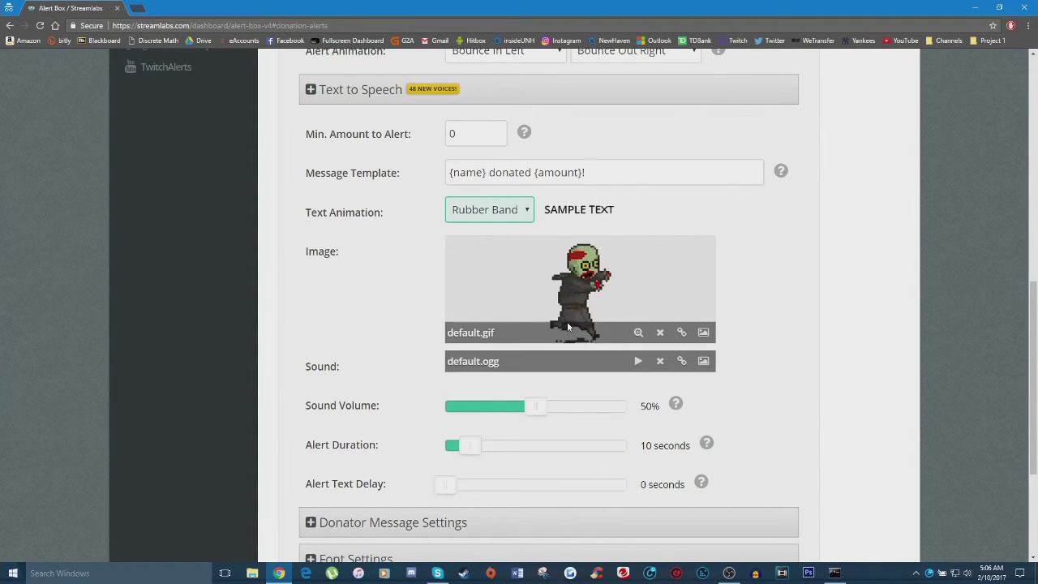
scroll(567, 321, "down", 1)
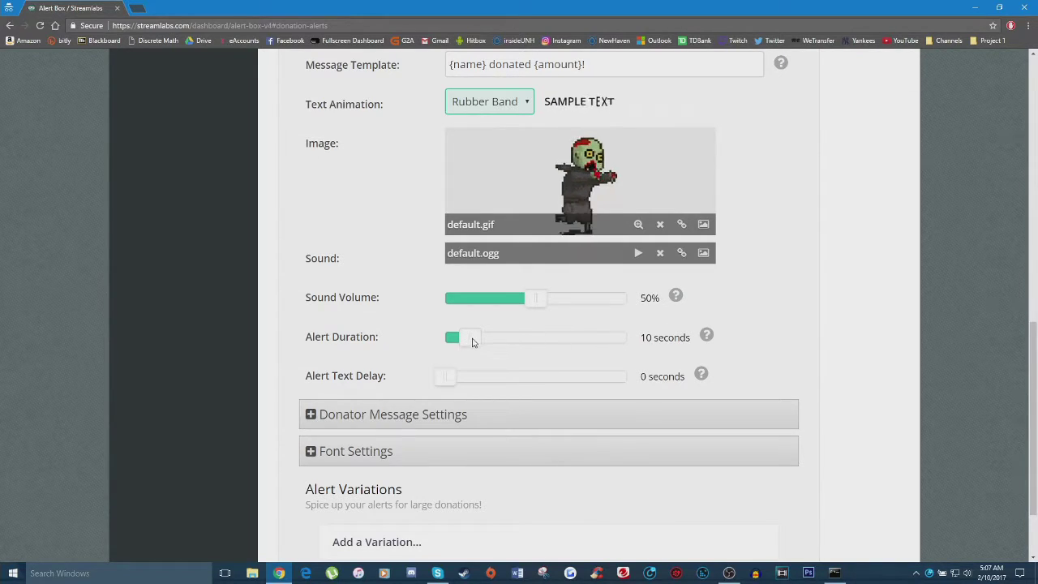
mouse_move(474, 342)
left_mouse_down()
mouse_move(642, 338)
mouse_move(475, 346)
left_mouse_up()
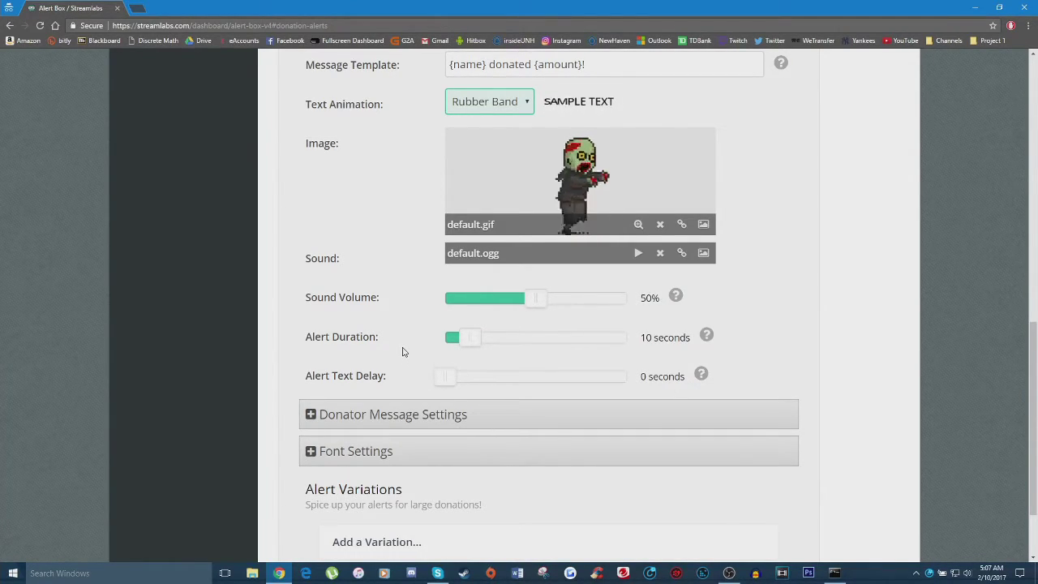
scroll(402, 351, "down", 2)
left_click(378, 263)
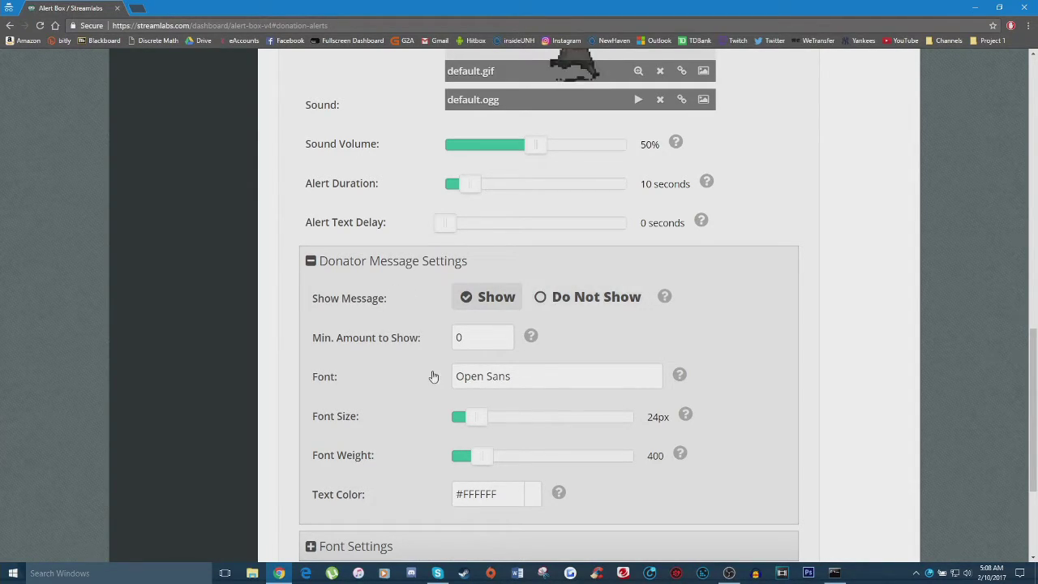
Step: Scroll to the donator message options: Open Sans, 24px, weight 400, #FFFFFF
scroll(506, 395, "down", 1)
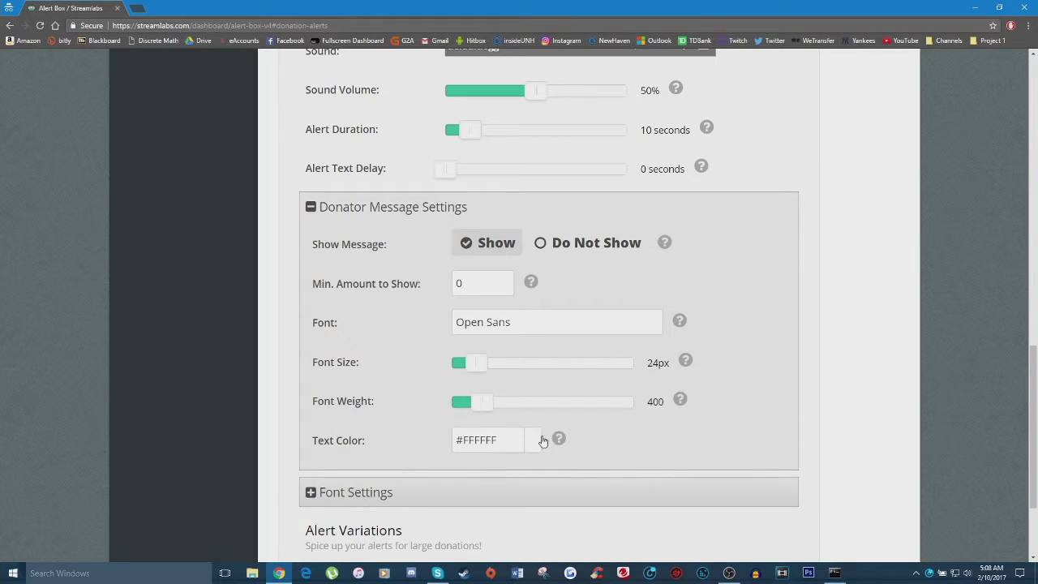
Step: Expand Font Settings to show Open Sans 64px, weight 800, highlight #32C3A6
left_click(392, 206)
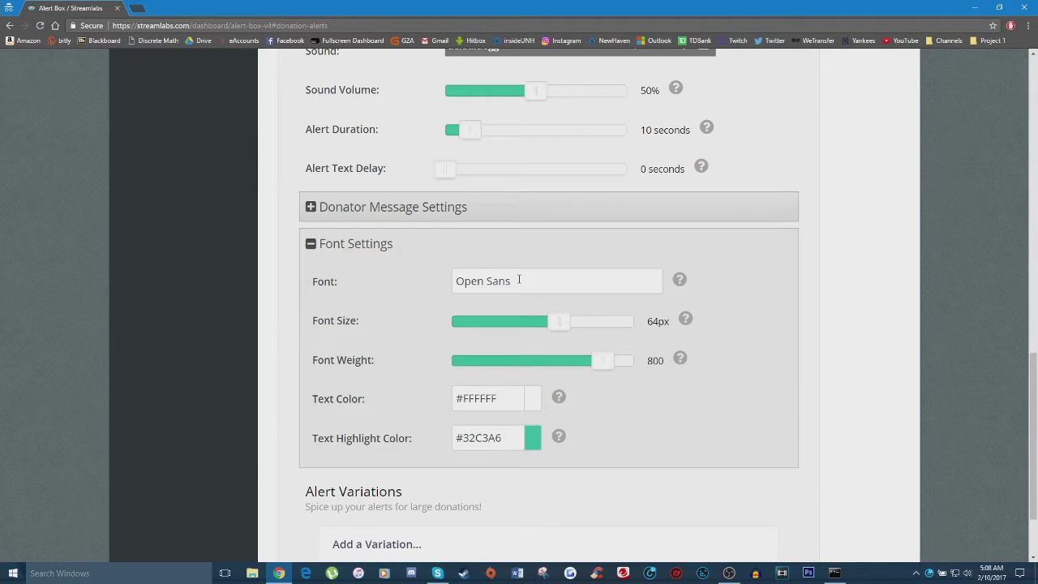
scroll(519, 280, "up", 3)
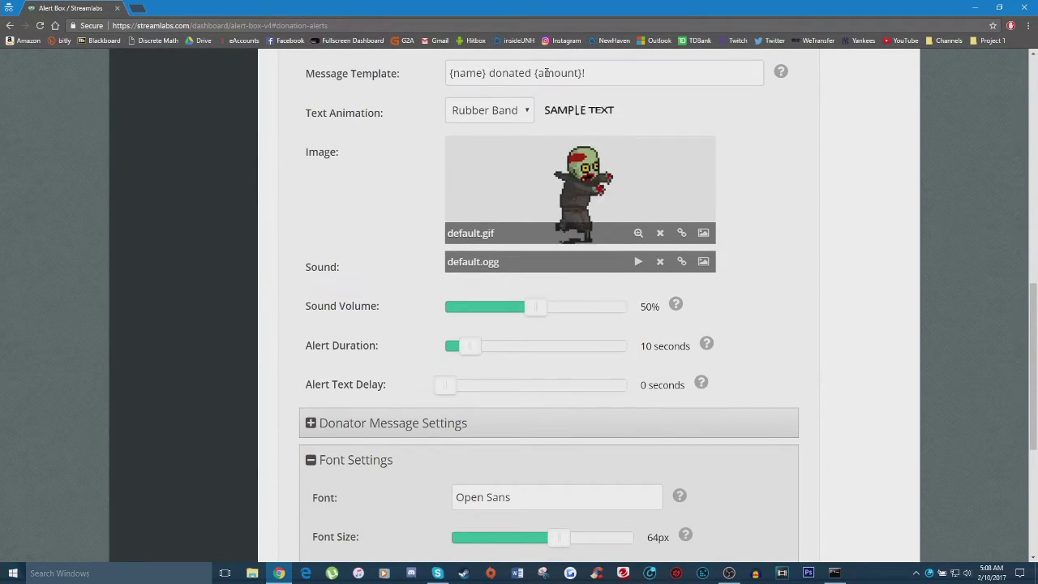
scroll(369, 279, "down", 2)
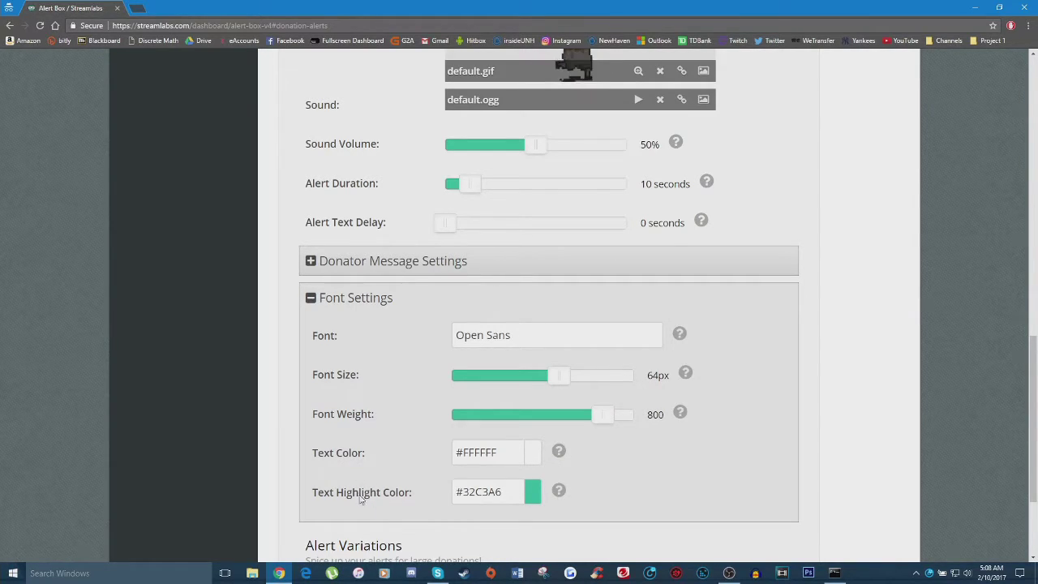
scroll(391, 491, "up", 5)
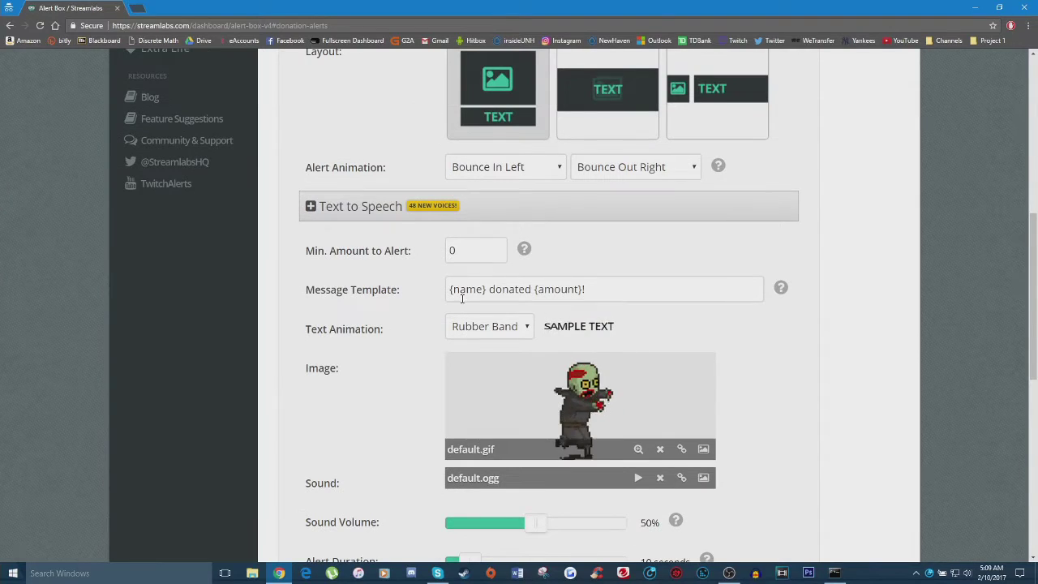
Step: Highlight the {amount}, {name} and 'donated' parts of the message template, then deselect
left_click_drag(450, 290, 579, 289)
scroll(514, 491, "down", 5)
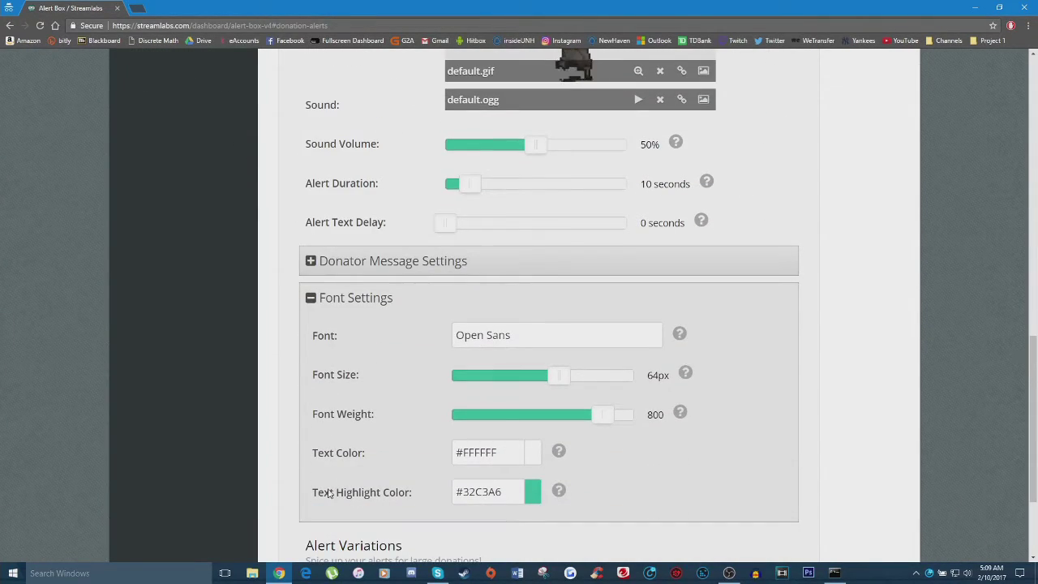
scroll(433, 492, "up", 4)
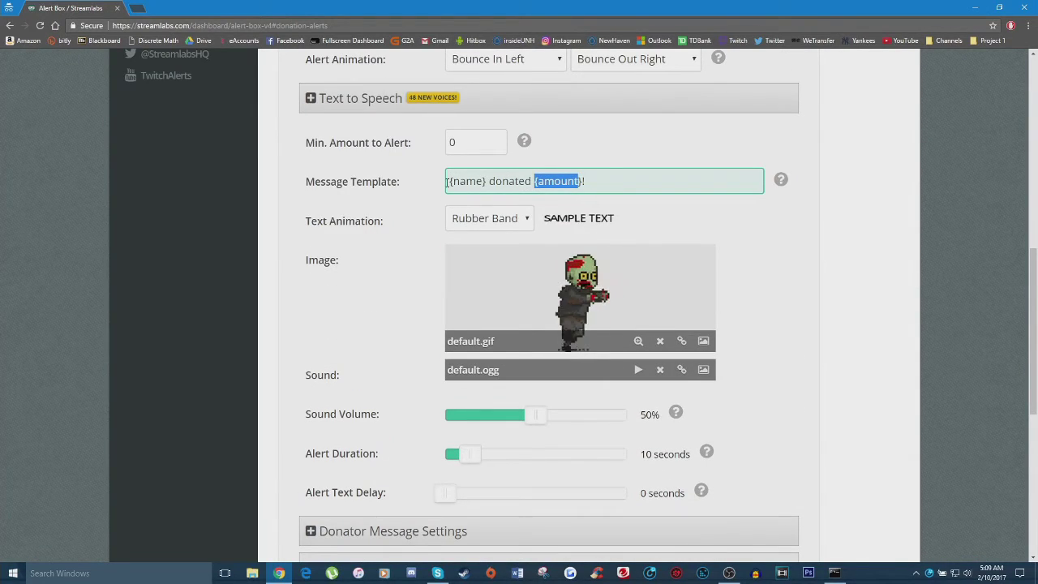
left_click_drag(447, 182, 489, 182)
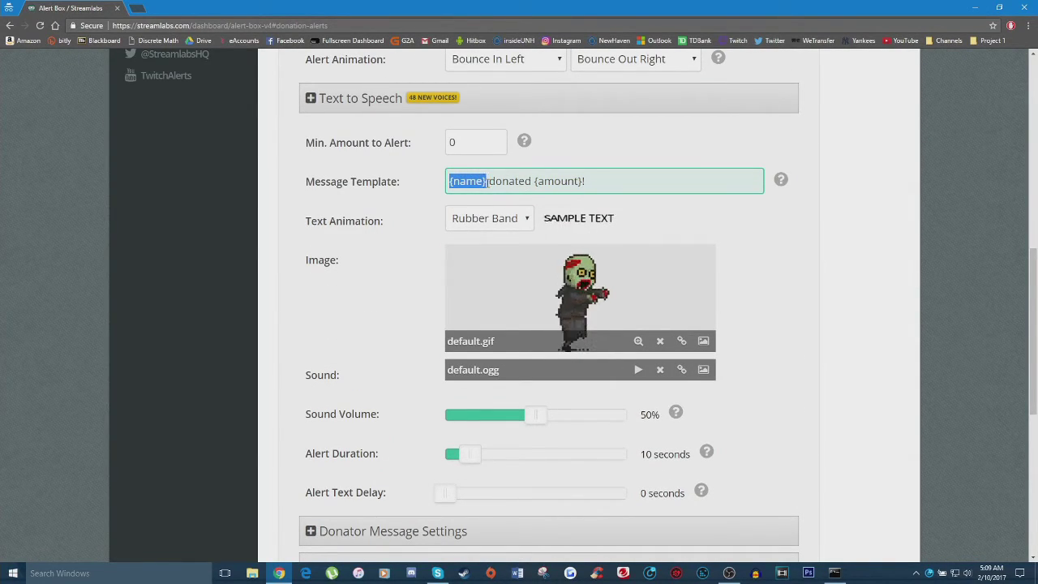
scroll(570, 213, "down", 5)
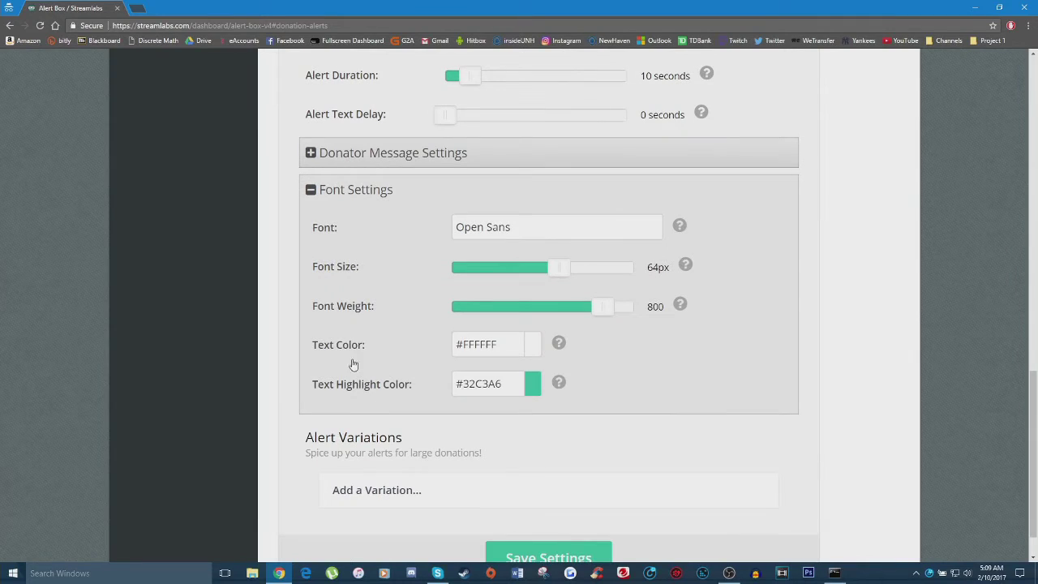
scroll(433, 333, "up", 4)
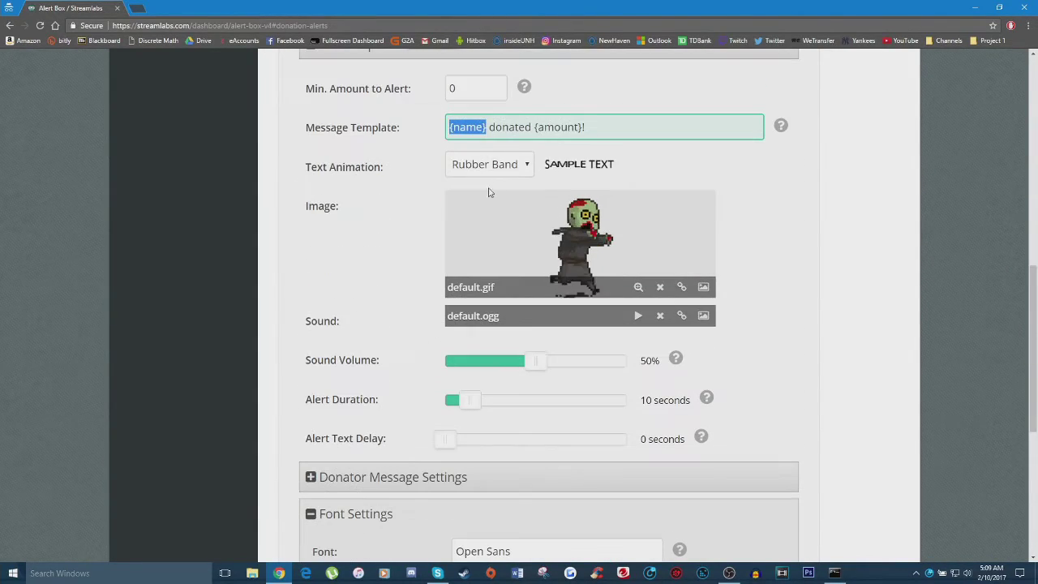
left_click_drag(489, 127, 532, 127)
left_click(531, 127)
scroll(445, 400, "down", 3)
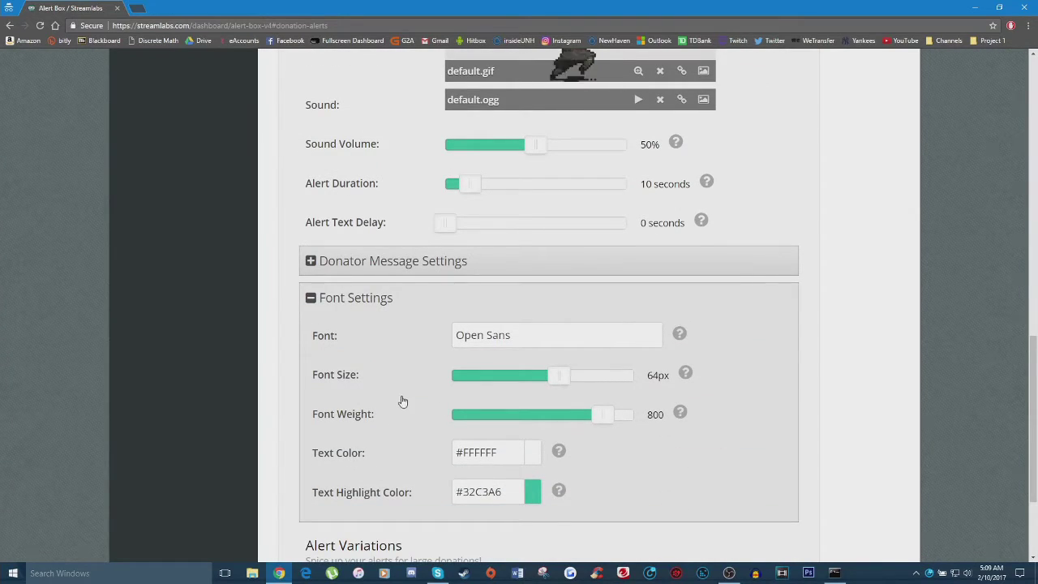
scroll(401, 398, "up", 3)
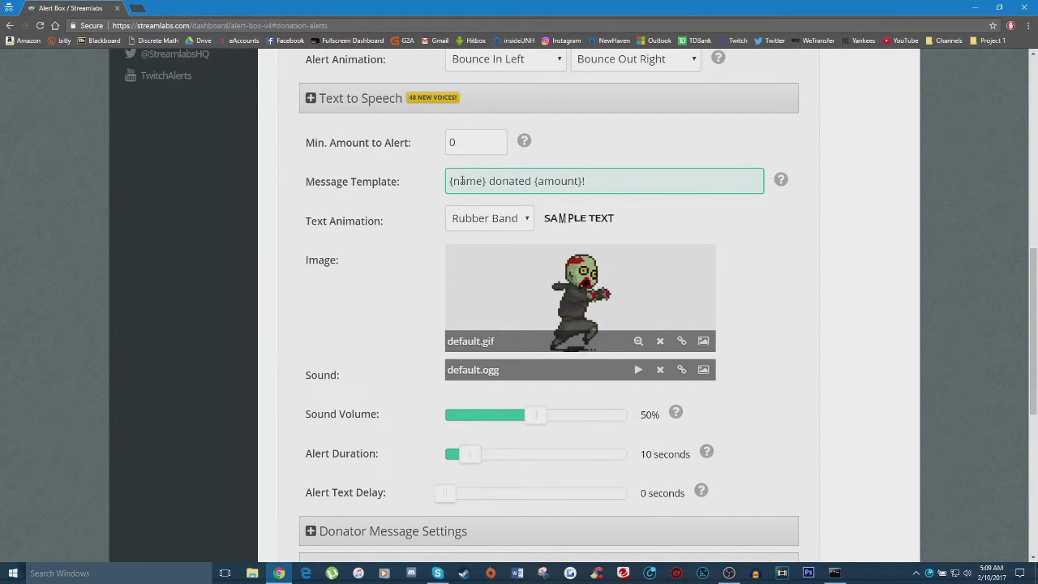
scroll(480, 430, "down", 4)
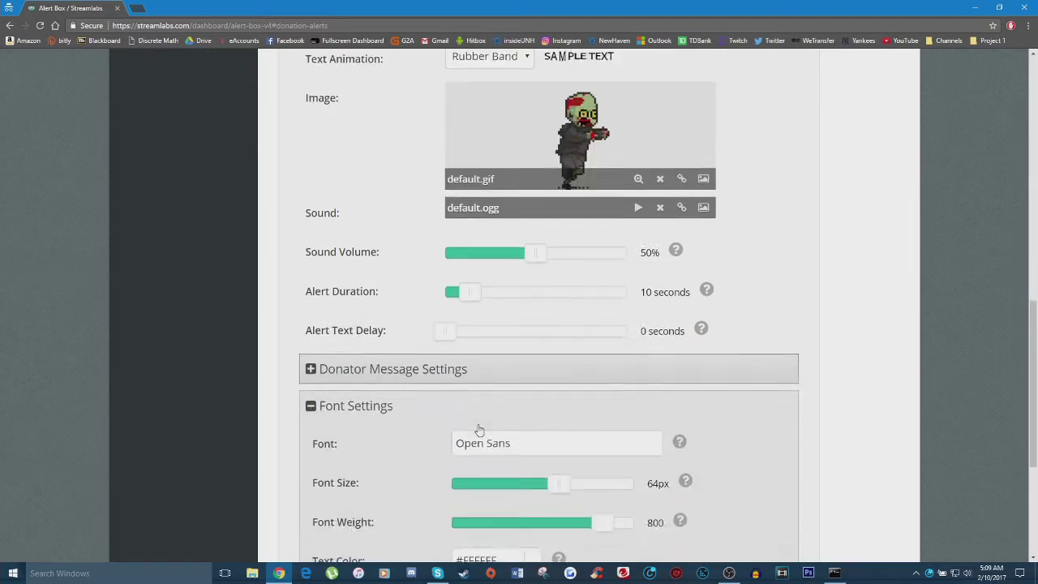
scroll(479, 259, "up", 4)
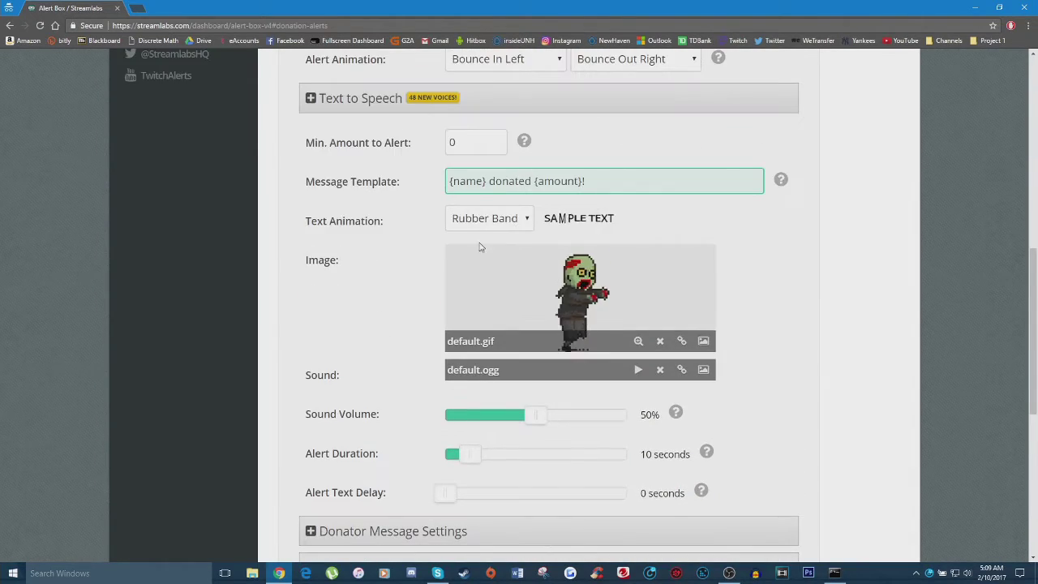
scroll(495, 408, "down", 3)
Step: Change the text highlight colour from #32C3A6 to pure red #ff0000
left_click(534, 491)
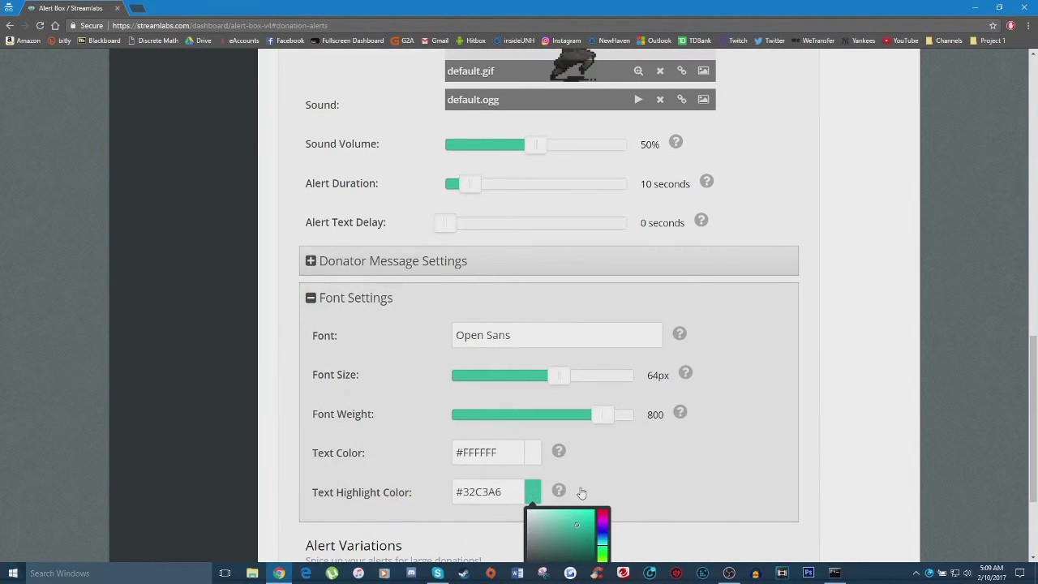
scroll(686, 482, "down", 1)
left_click_drag(602, 434, 640, 366)
left_click(658, 382)
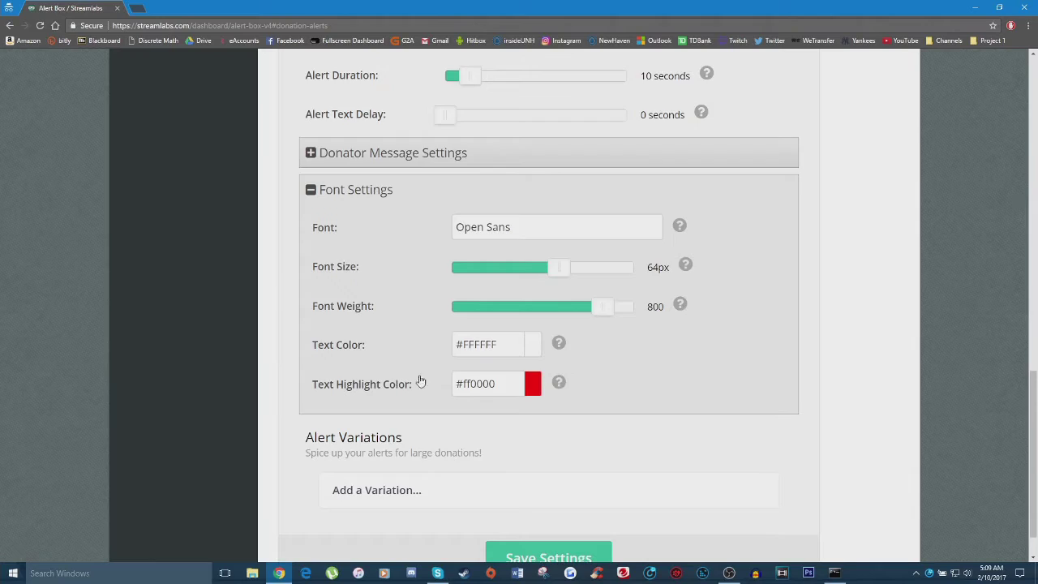
scroll(420, 382, "up", 4)
Step: Check the {amount} and 'donated' words in the message template, then save the settings
left_click_drag(450, 128, 486, 128)
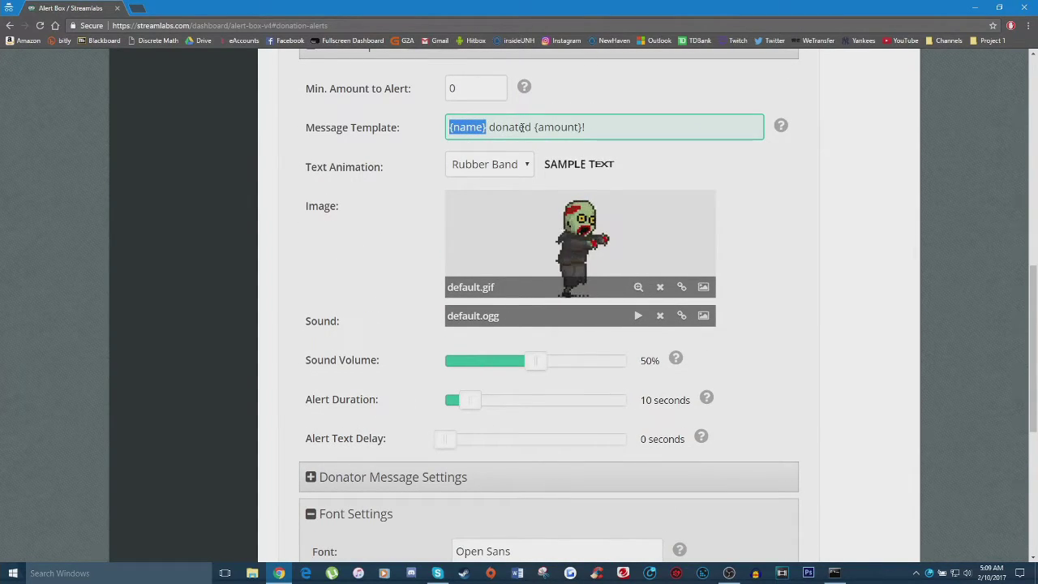
left_click_drag(535, 127, 582, 128)
left_click(510, 128)
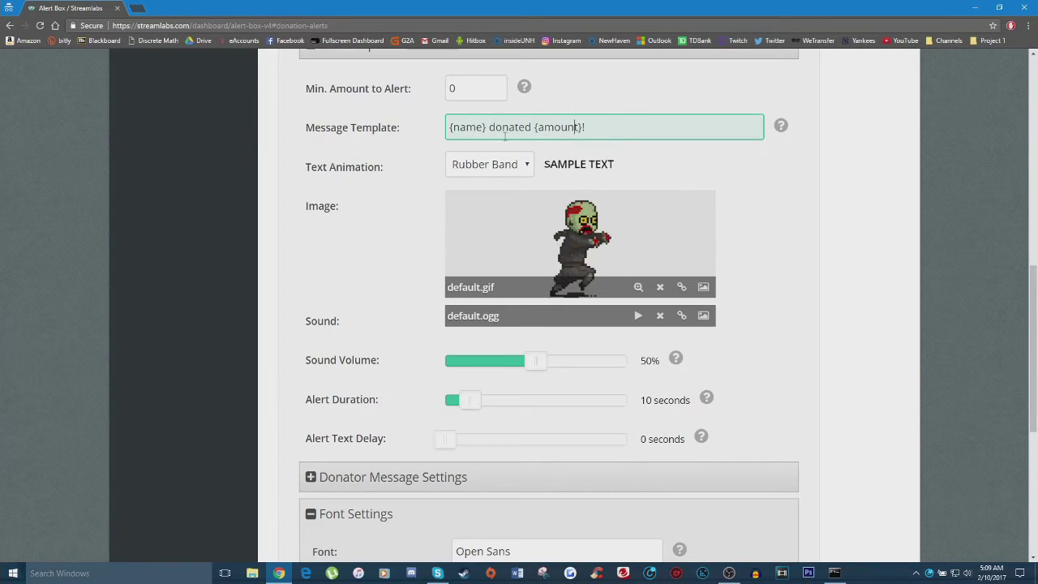
left_click_drag(489, 127, 532, 127)
left_click(534, 127)
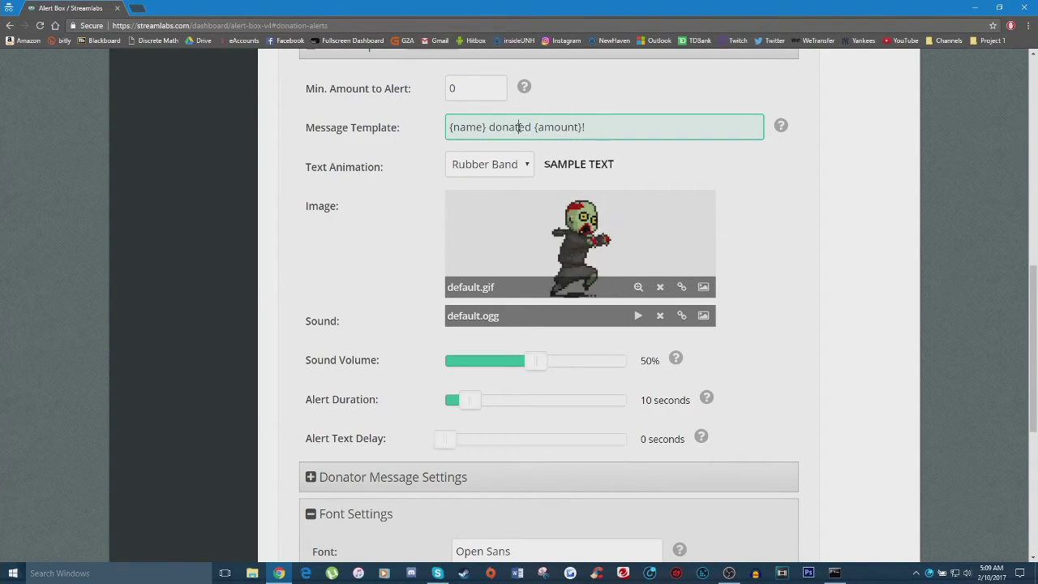
scroll(531, 235, "down", 5)
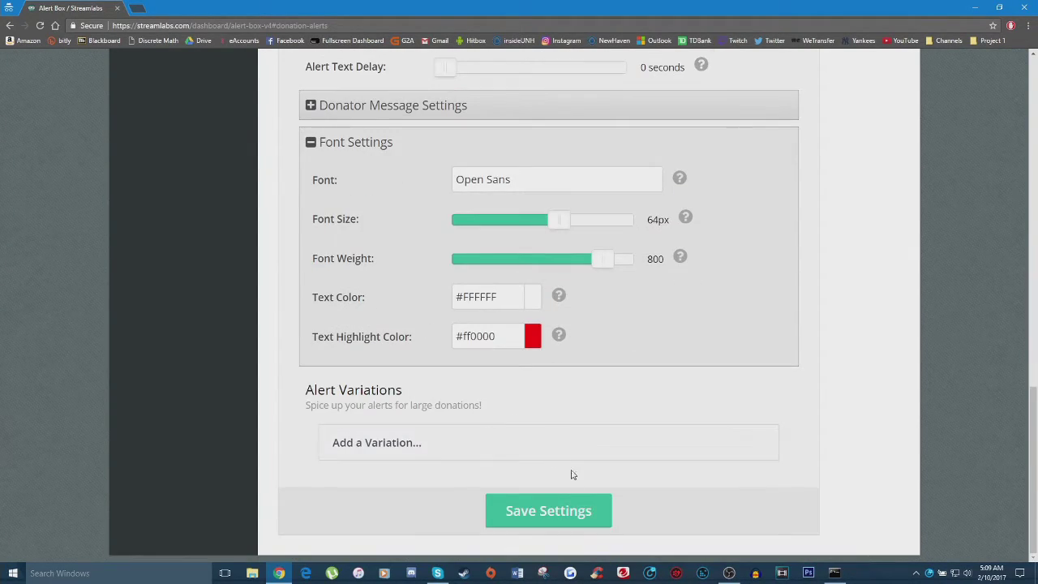
left_click(541, 514)
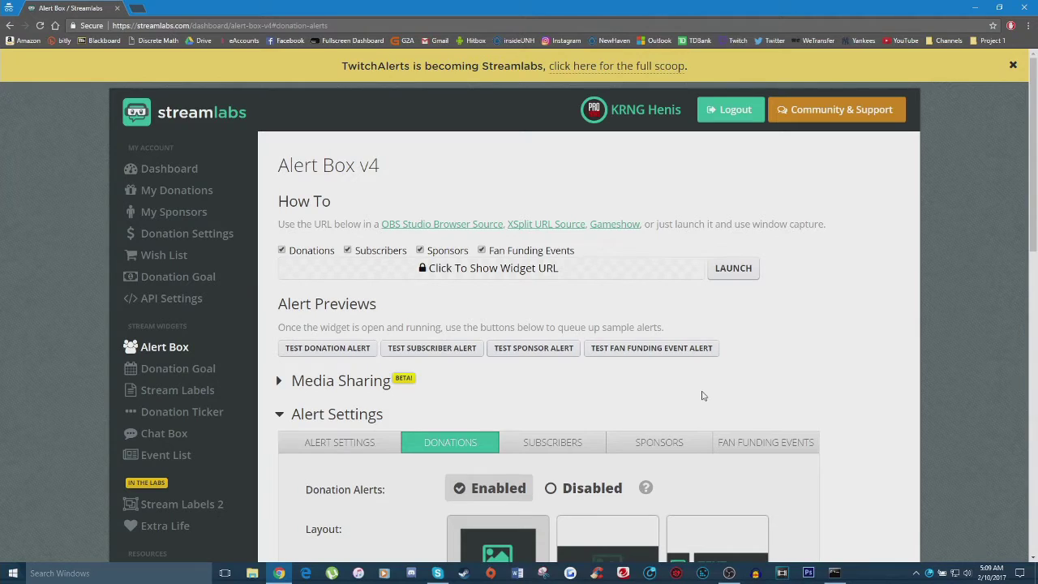
left_click(733, 268)
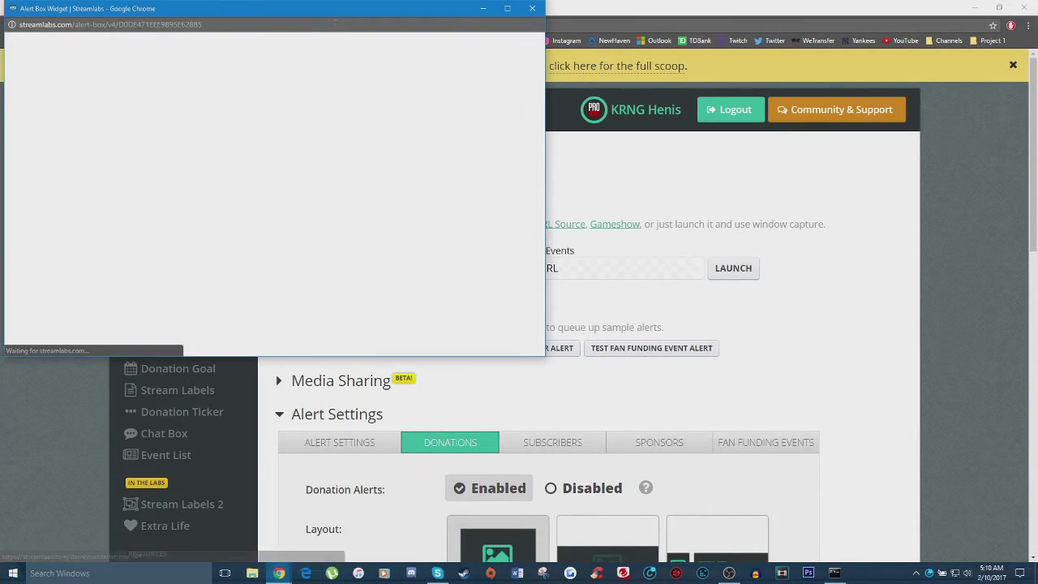
left_click_drag(349, 9, 582, 105)
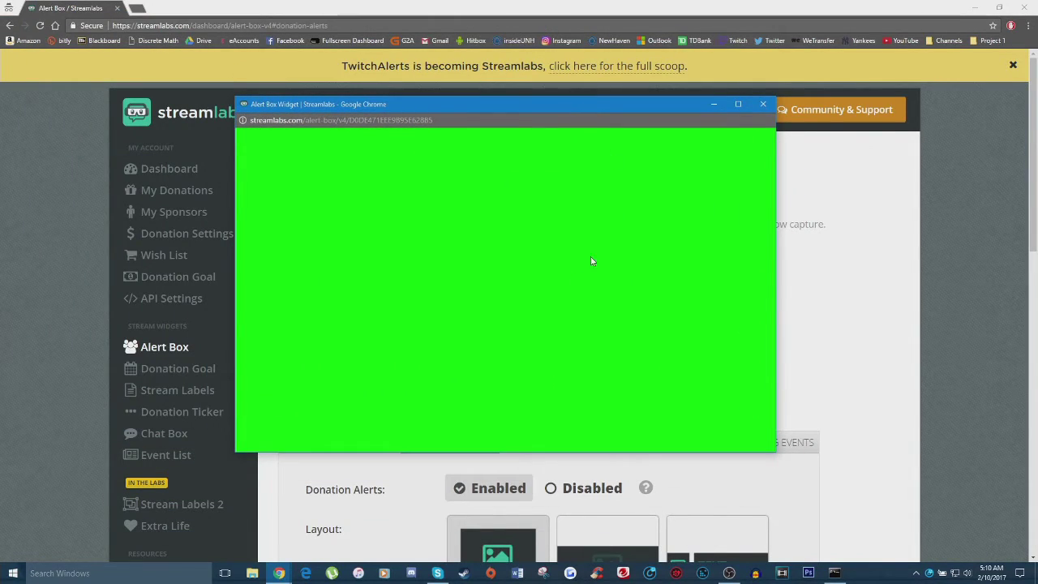
left_click_drag(481, 120, 634, 101)
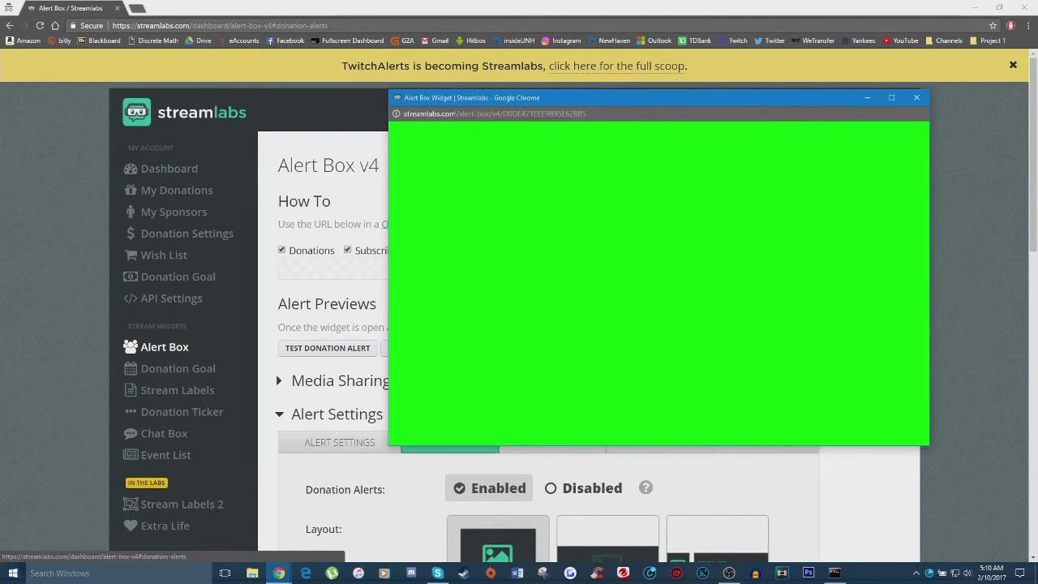
left_click(383, 222)
scroll(448, 249, "down", 2)
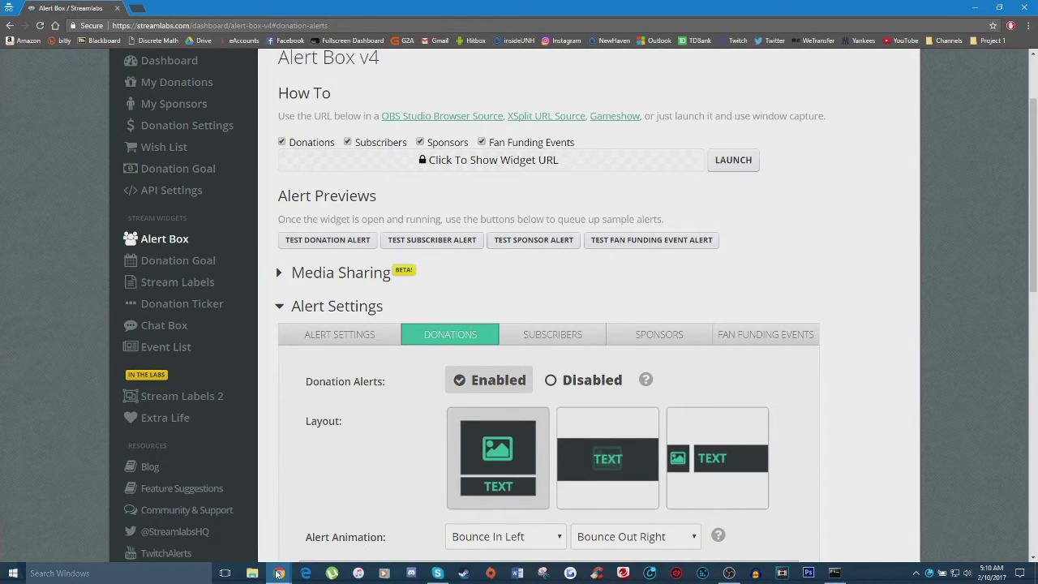
mouse_move(279, 574)
left_click(369, 523)
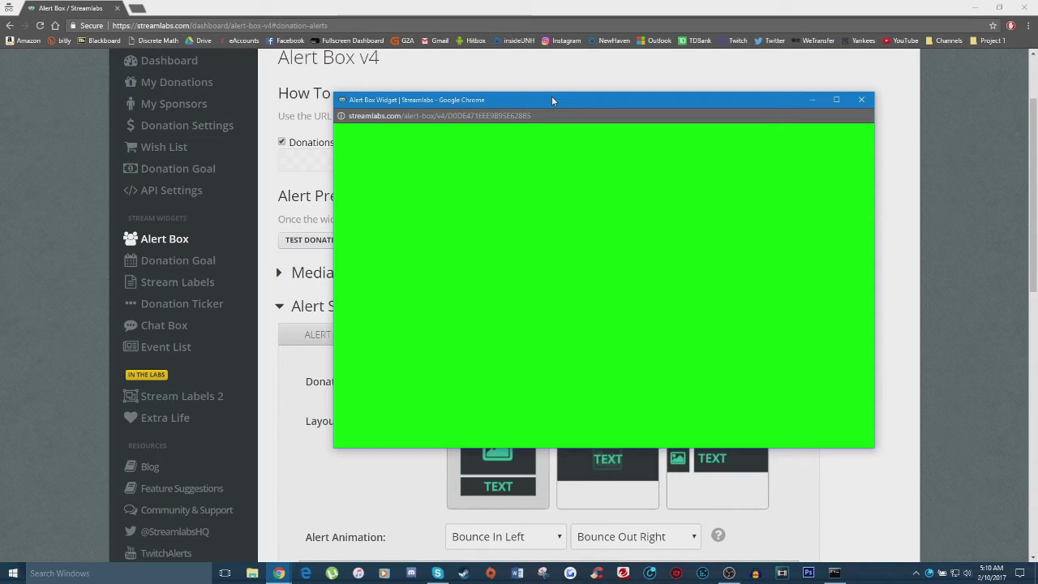
key("alt+F4")
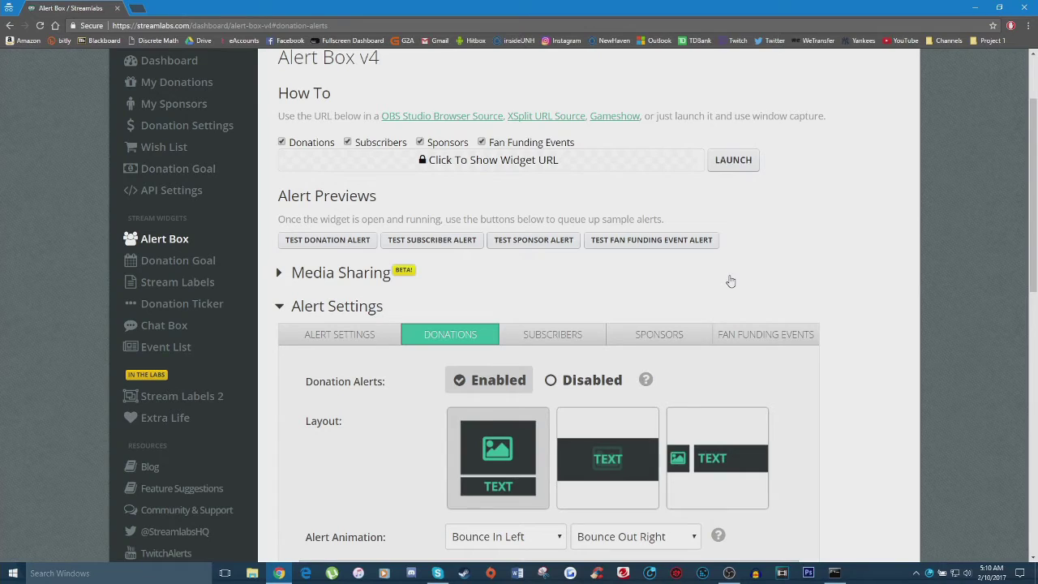
Step: Launch OBS Studio and add a new scene named 'Test'
right_click(729, 573)
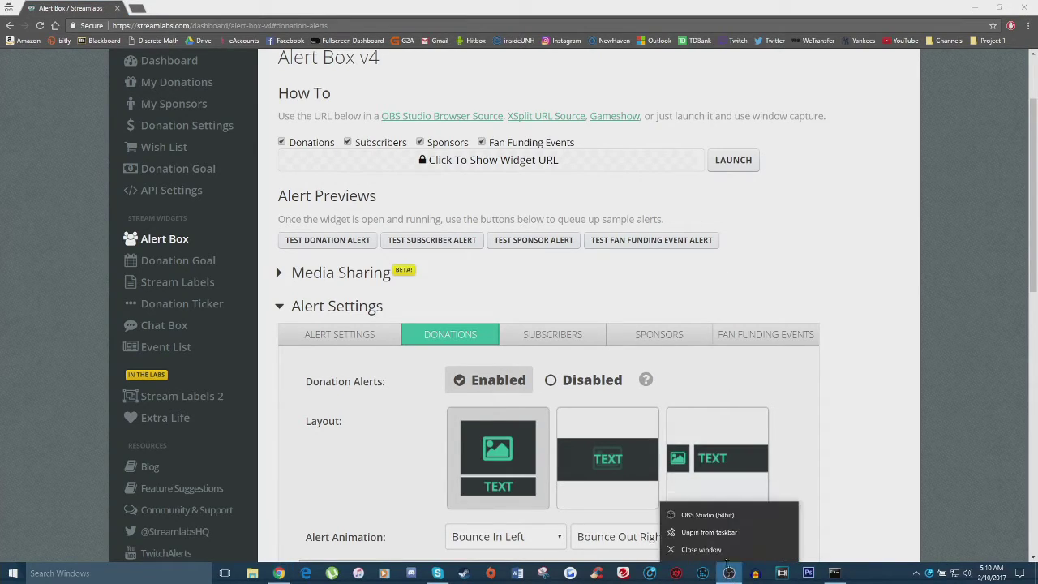
left_click(629, 425)
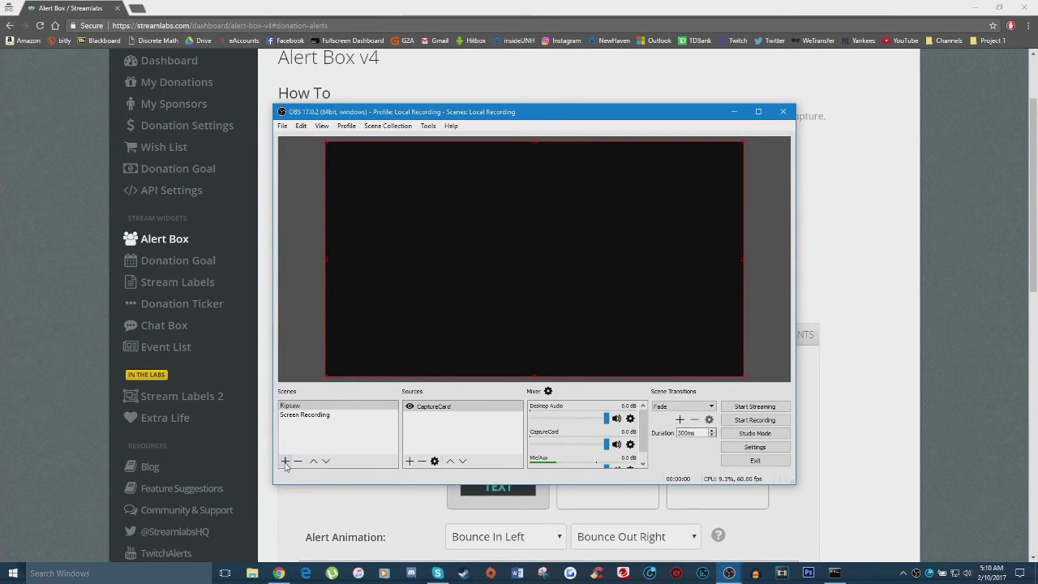
left_click(285, 462)
type("Test")
key("Return")
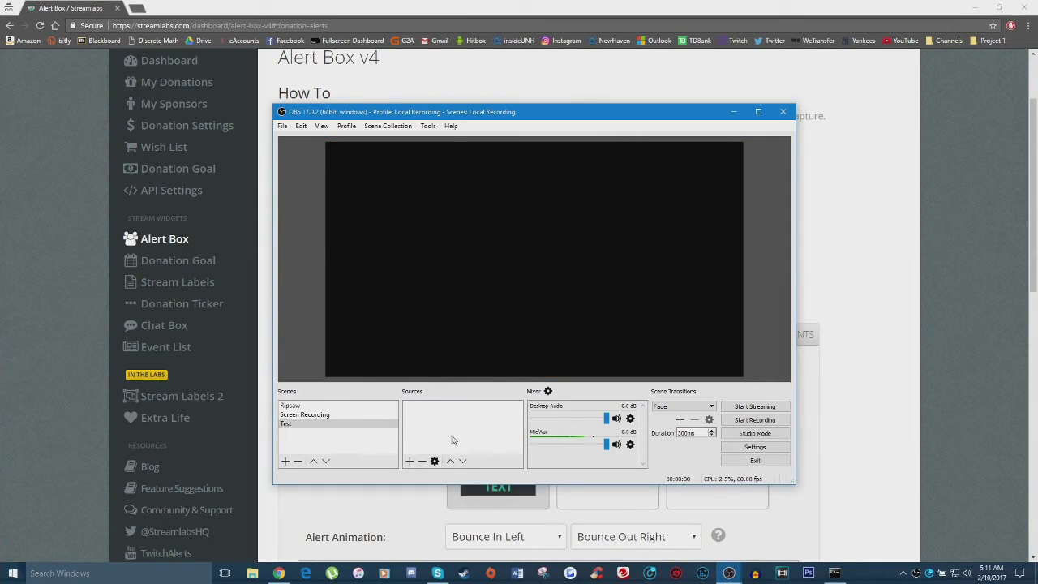
Step: Add a browser source named 'Donation Alert' to the Test scene
right_click(439, 430)
mouse_move(464, 433)
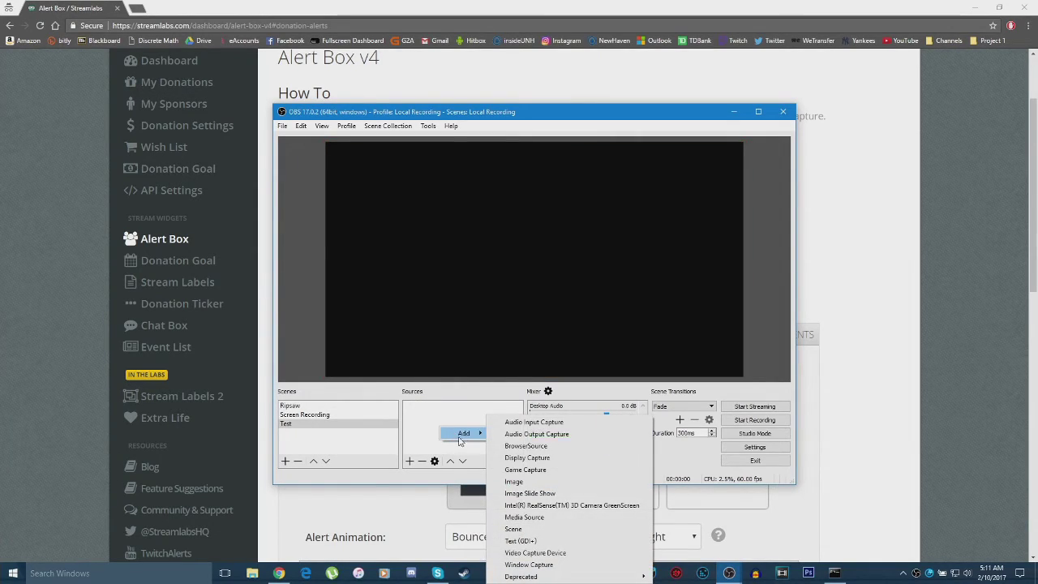
left_click(516, 448)
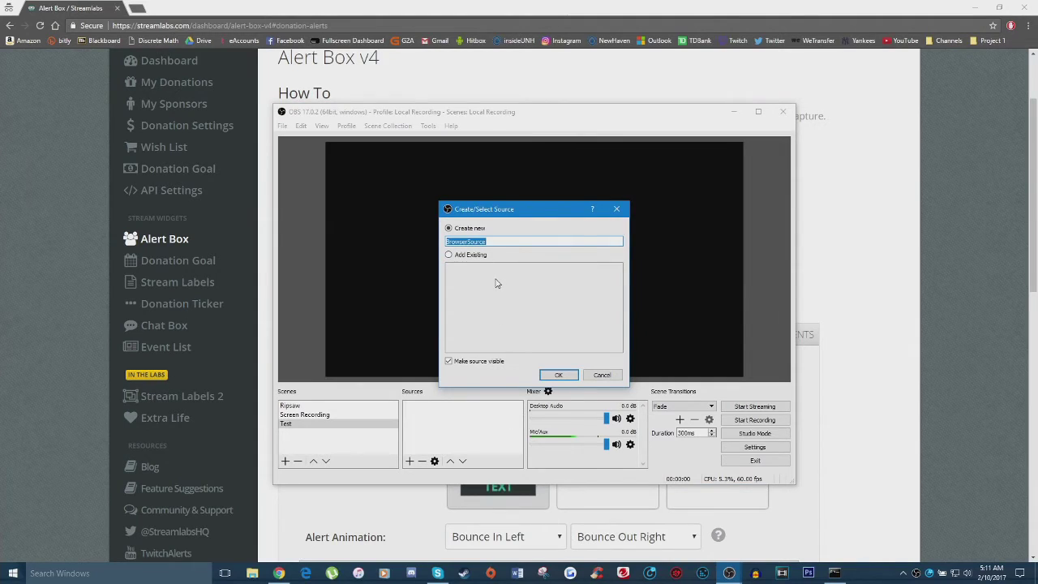
type("Donation Alert")
left_click(558, 374)
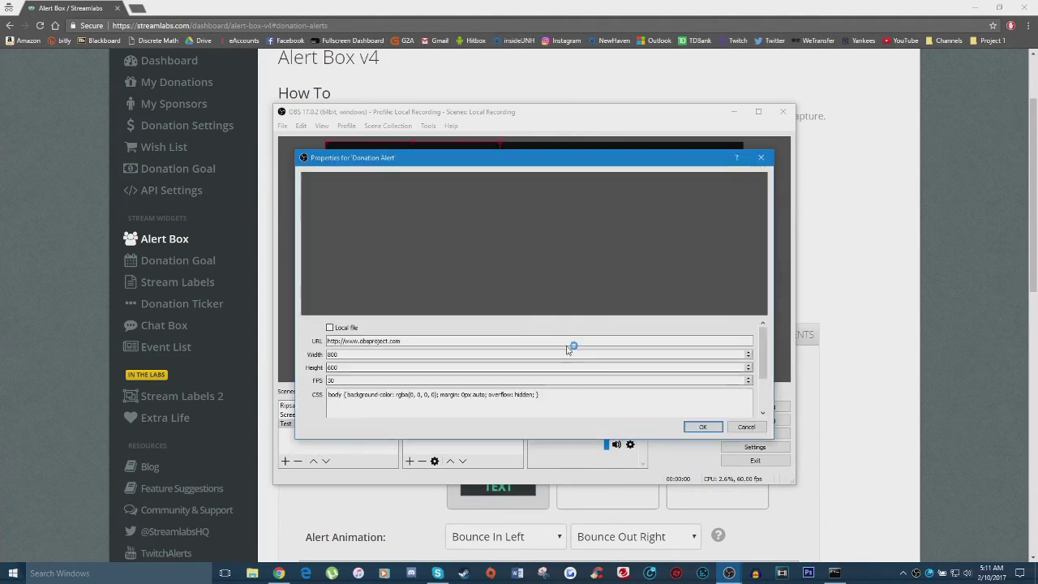
Step: Reveal and copy the Alert Box widget URL on the Streamlabs page
left_click(514, 98)
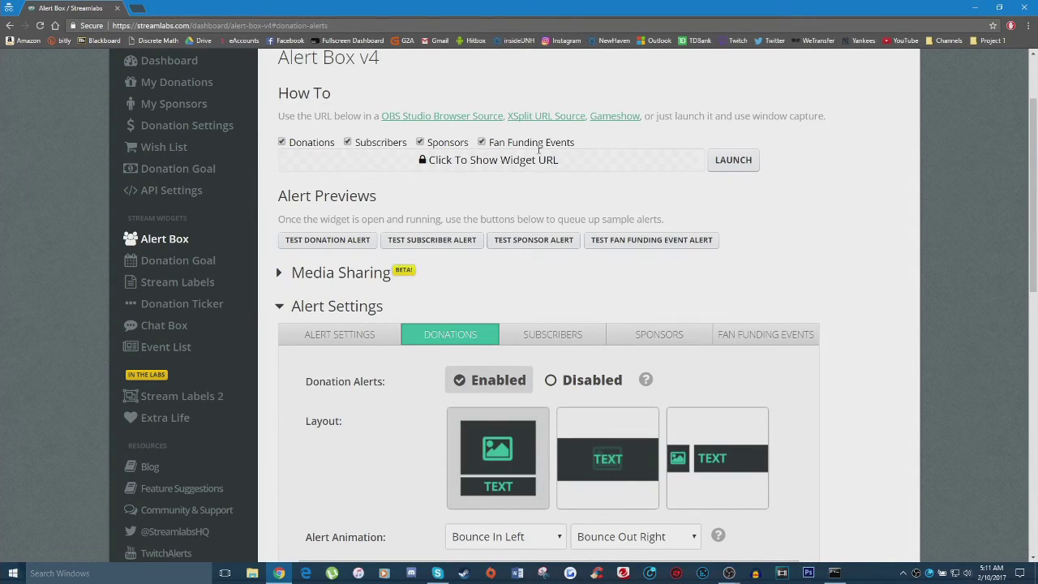
left_click(491, 165)
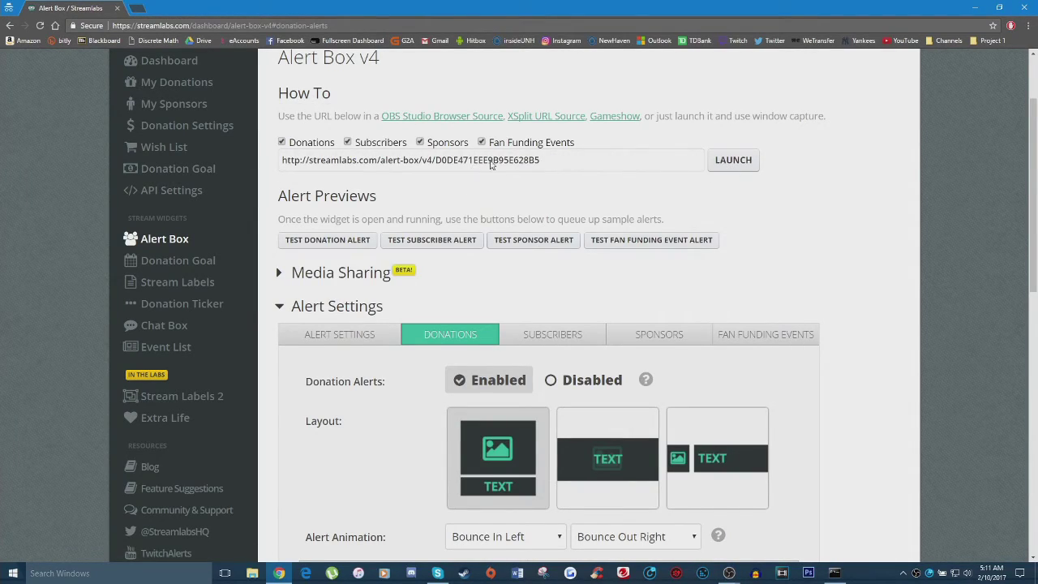
left_click(380, 161)
right_click(383, 163)
left_click(389, 170)
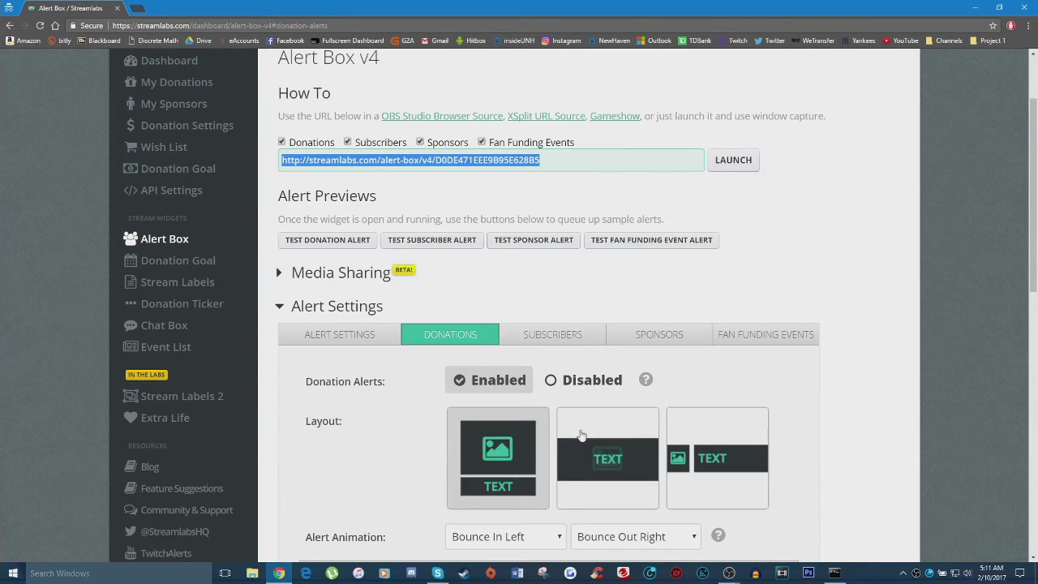
Step: Paste the widget URL as the browser source address and place it mid-canvas
left_click(727, 574)
left_click(730, 519)
triple_click(404, 341)
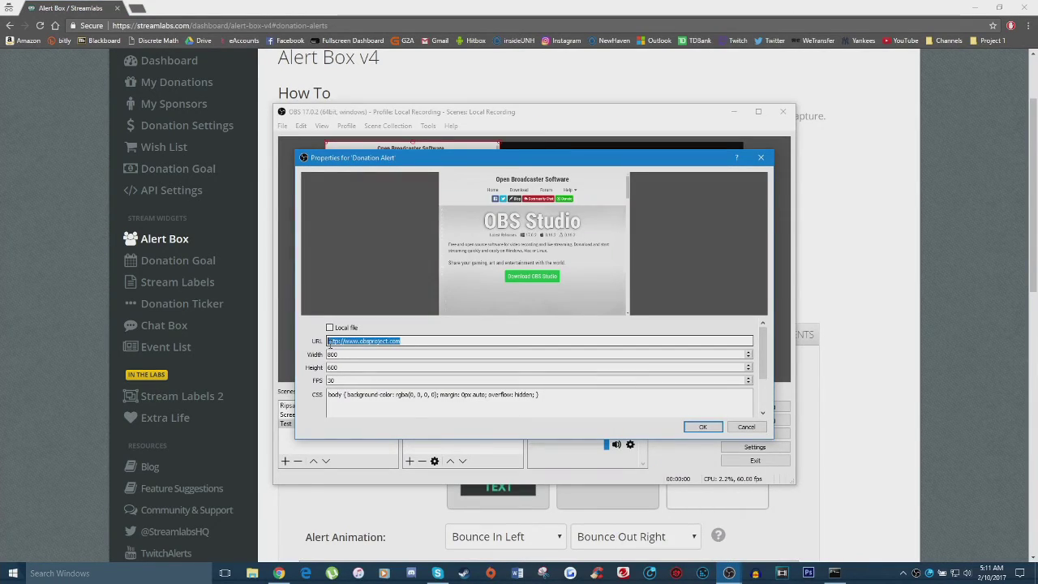
key("ctrl+v")
left_click(703, 426)
left_click_drag(414, 212, 566, 287)
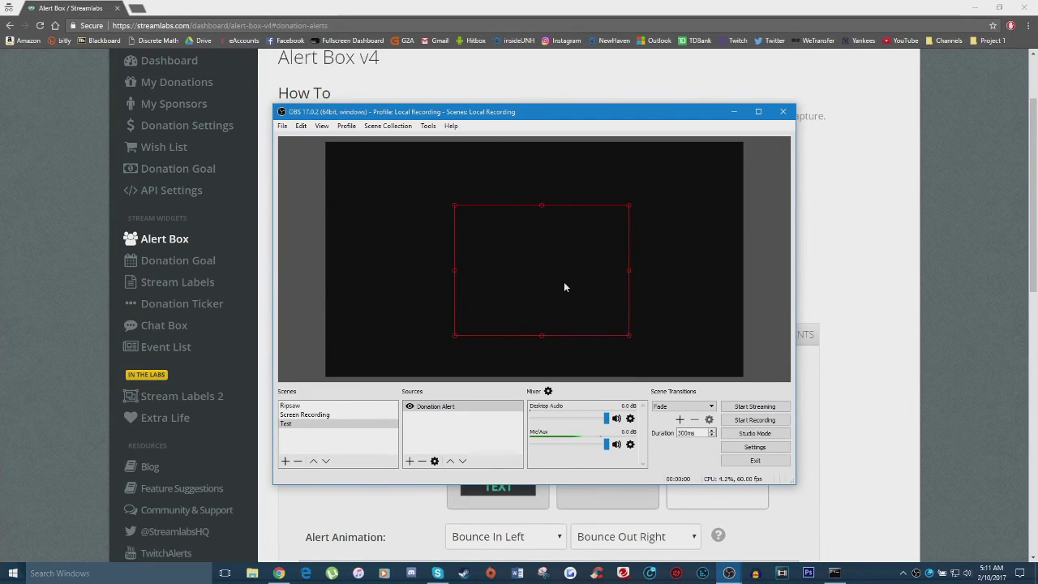
left_click(519, 5)
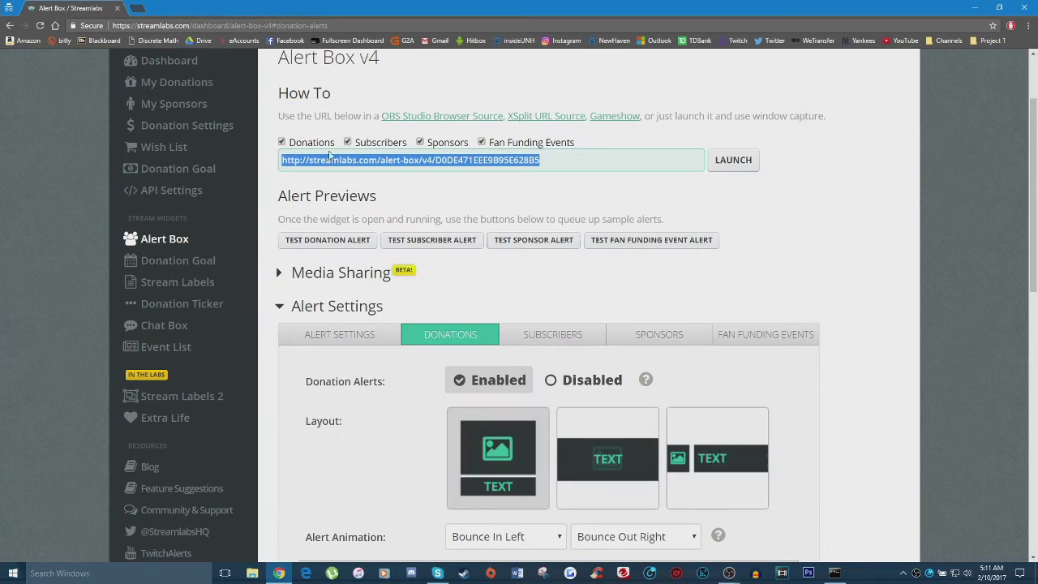
Step: Fire a Streamlabs test donation alert, then move and enlarge the Donation Alert source in OBS
left_click(357, 242)
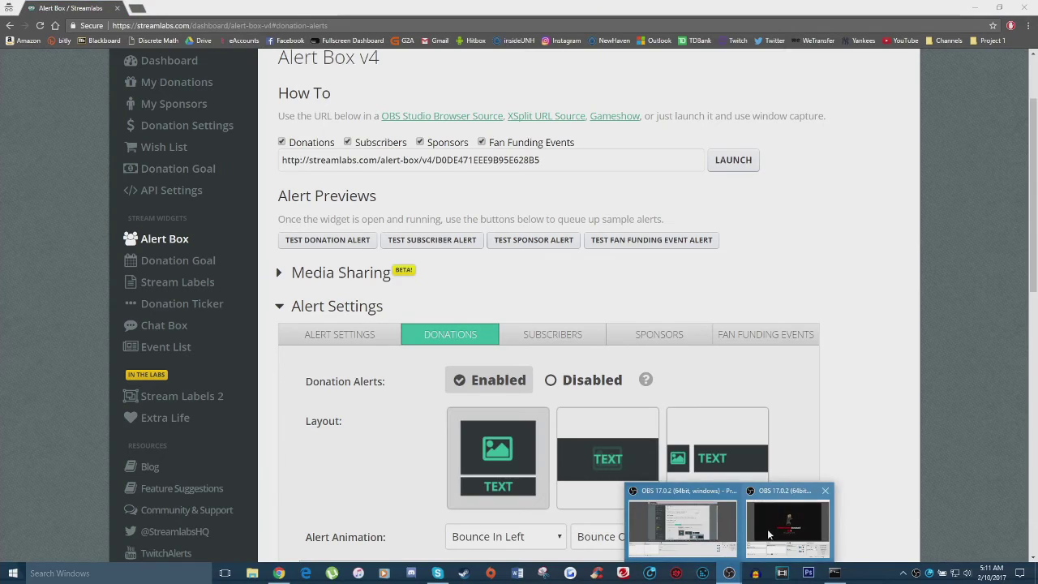
left_click(788, 522)
left_click_drag(521, 272, 544, 274)
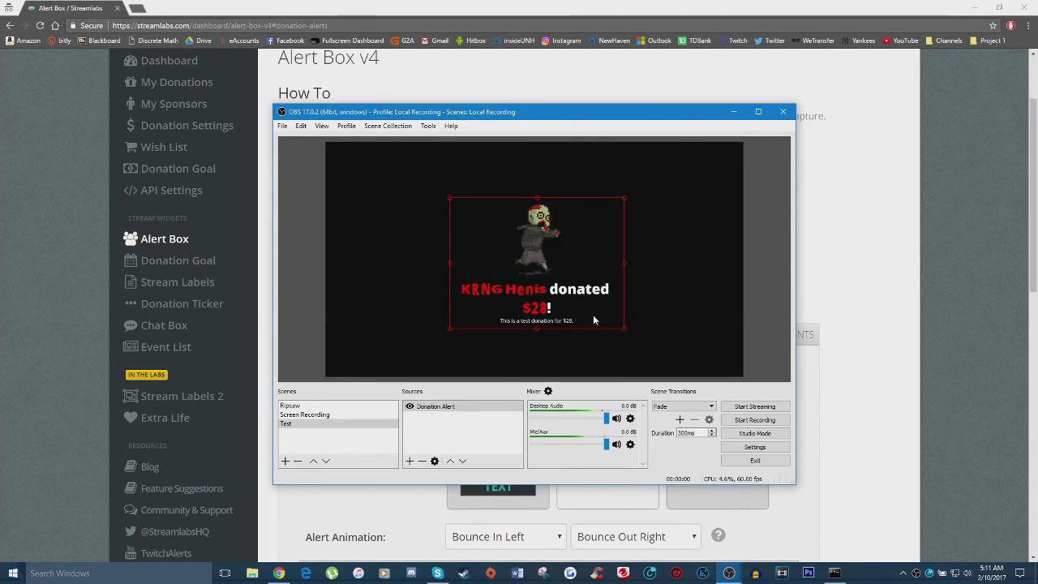
left_click_drag(556, 270, 529, 258)
left_click_drag(434, 317, 355, 360)
left_click_drag(521, 276, 592, 244)
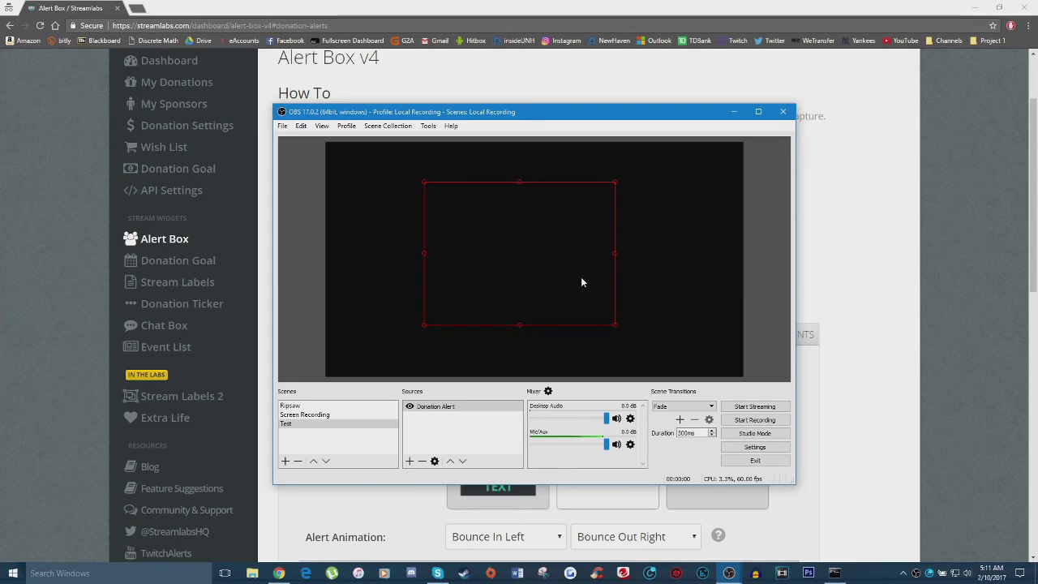